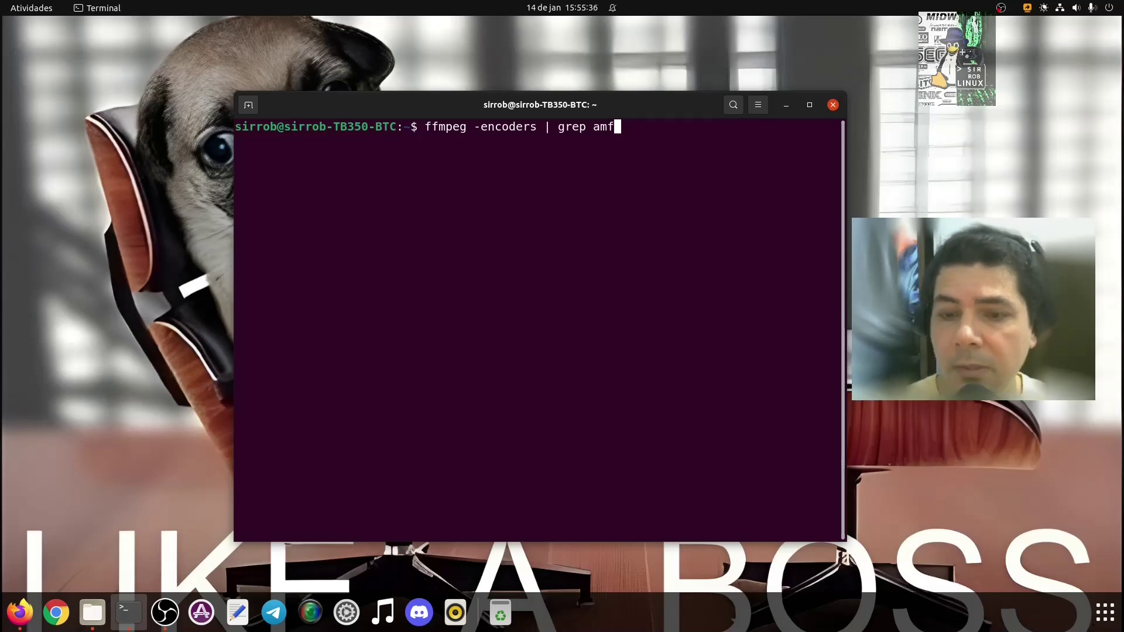
- Run ffmpeg -encoders | grep amf and examine the AMF encoder entries in the output
key("Return")
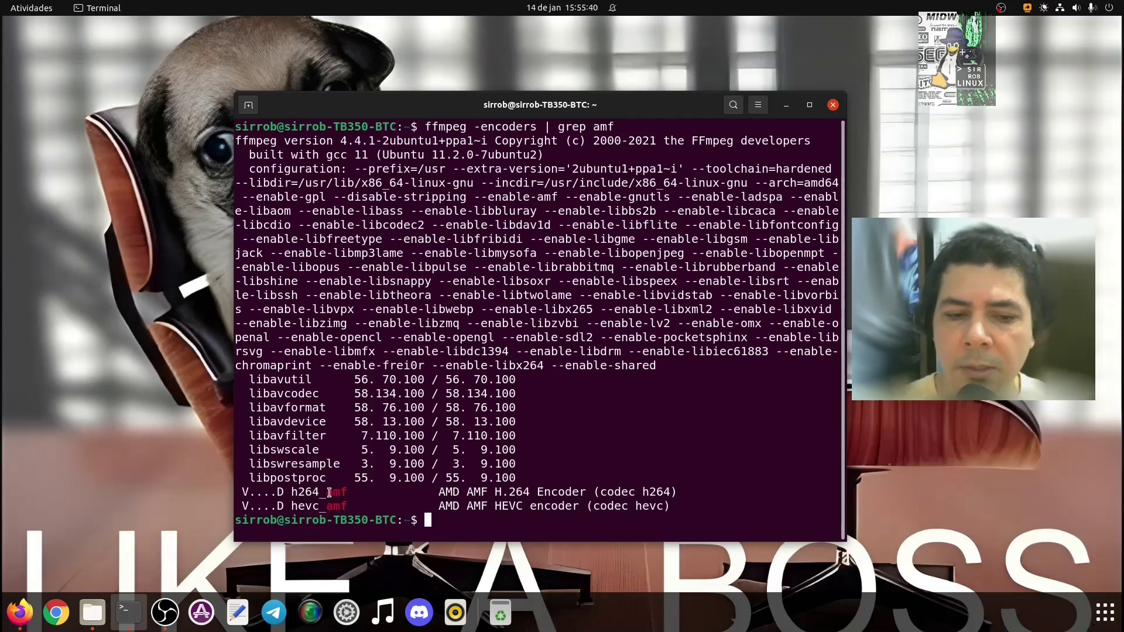
left_click_drag(326, 492, 354, 491)
left_click(354, 492)
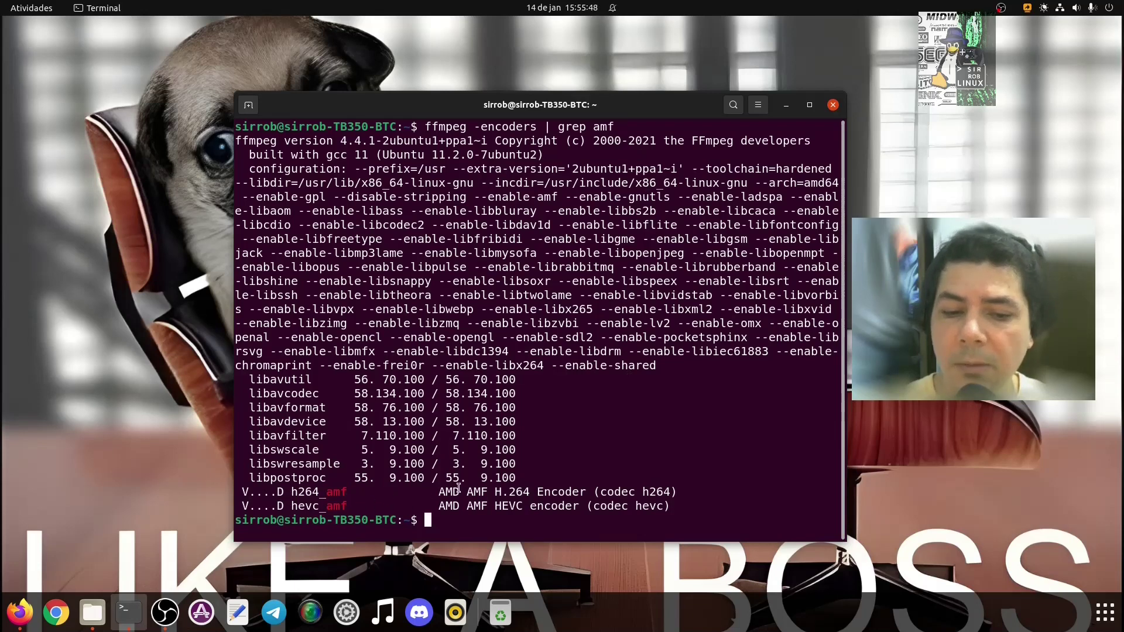
- Switch to Firefox and review the add-apt-repository command on the Launchpad page of the ffmpeg PPA
left_click(787, 106)
left_click(20, 612)
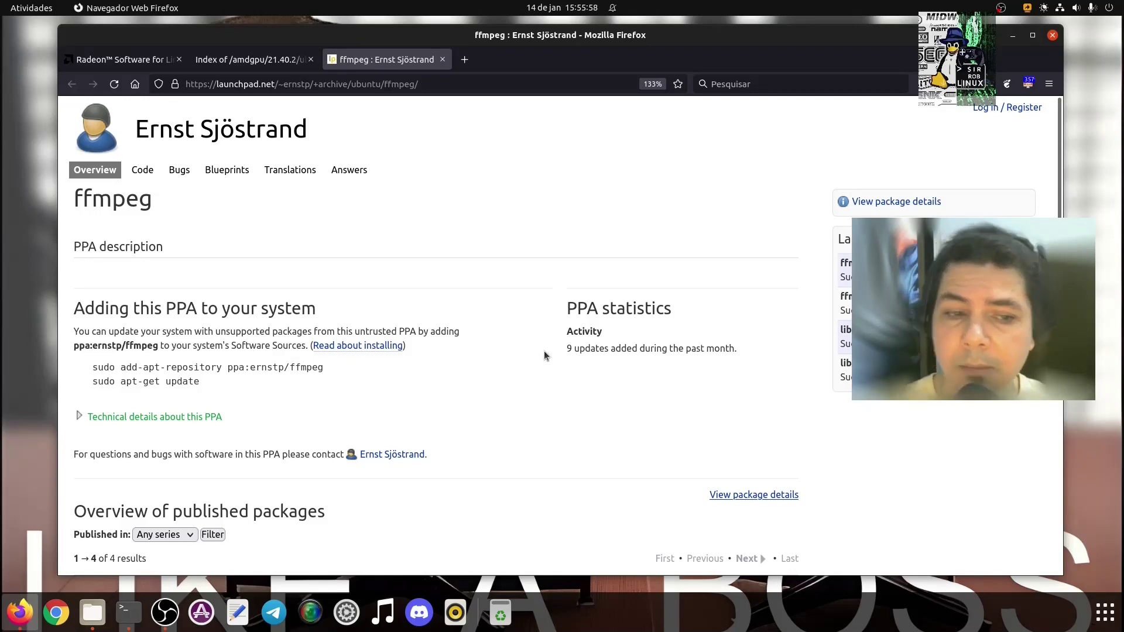
scroll(544, 350, "down", 5)
scroll(543, 350, "up", 5)
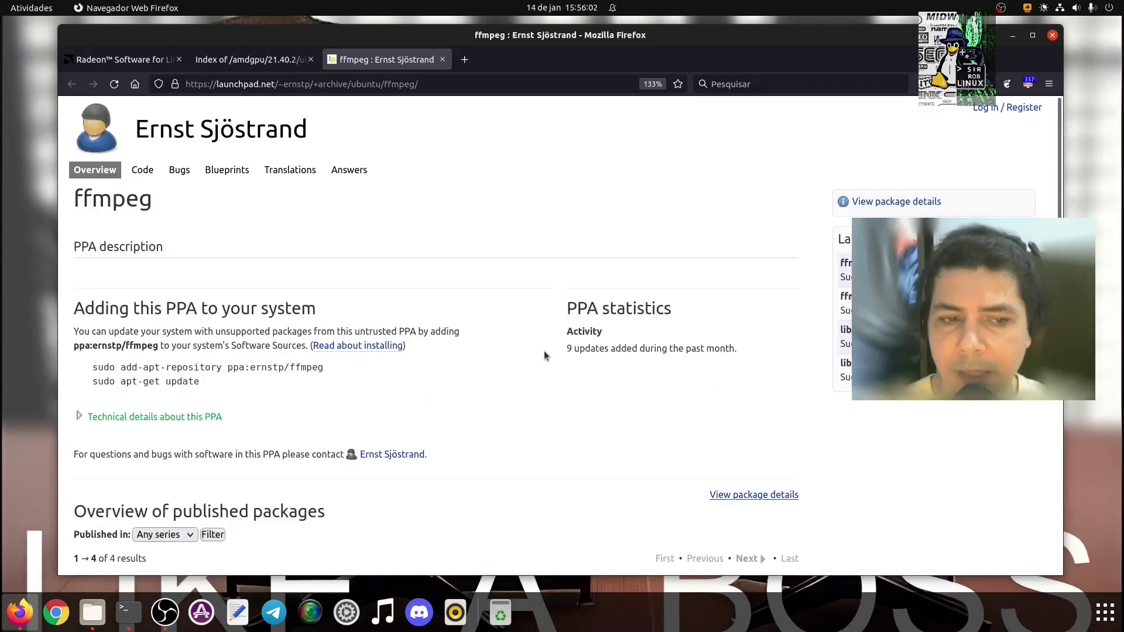
left_click_drag(93, 367, 347, 364)
left_click(347, 364)
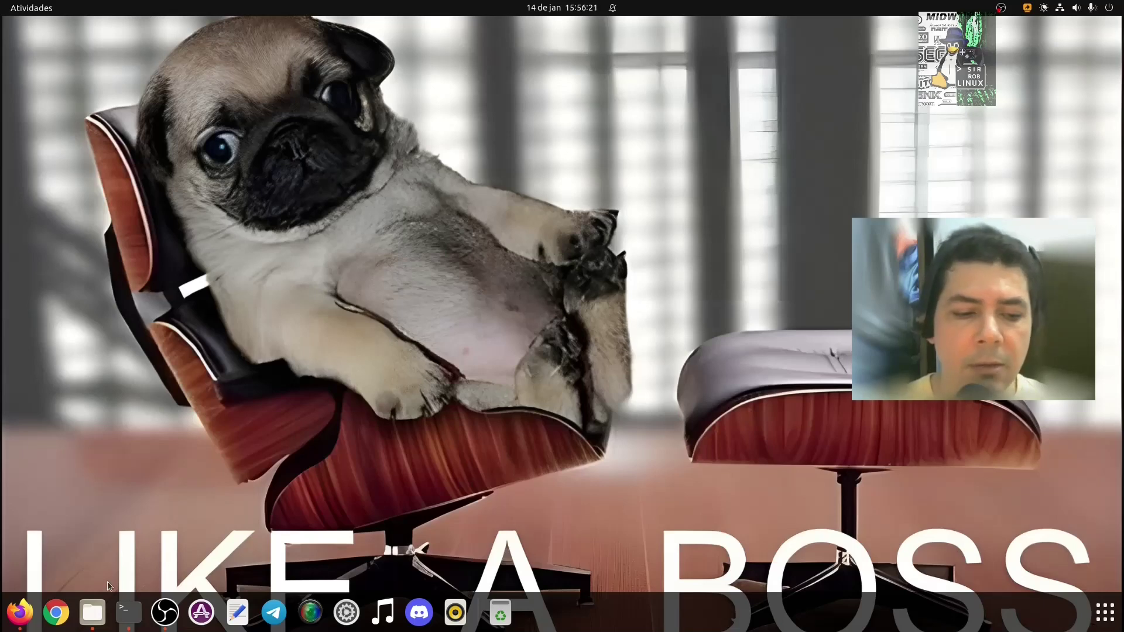
- In the file manager, copy the amf-amdgpu-pro_1.4.23 and vulkan-amdgpu-pro_21.40.2 .deb packages from the Downloads folder
left_click(96, 618)
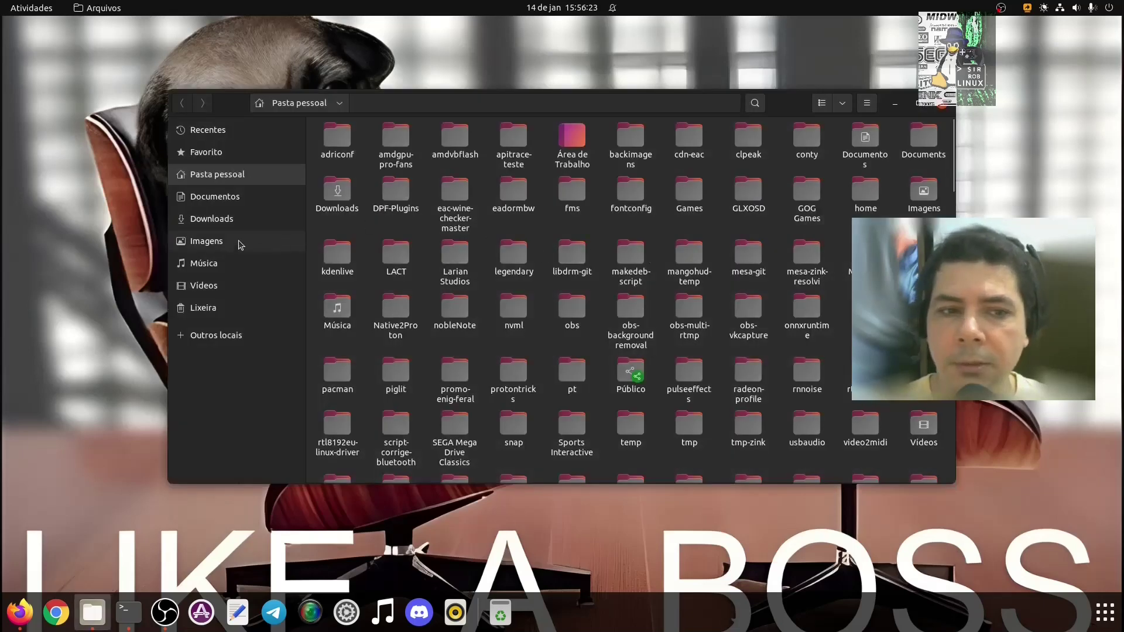
left_click(225, 225)
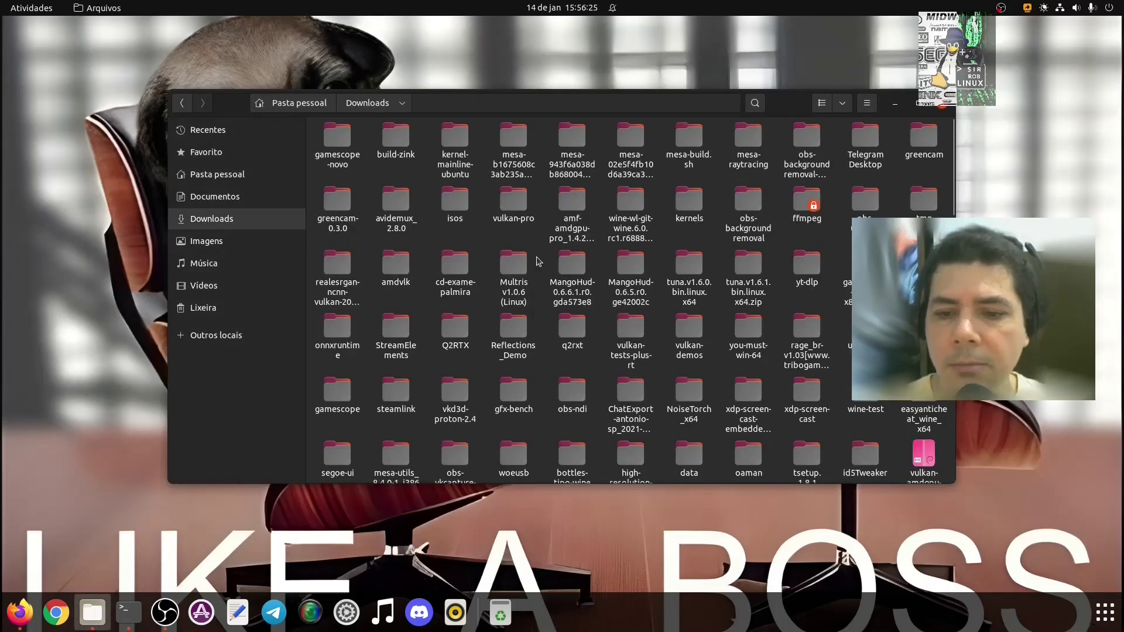
scroll(567, 257, "down", 2)
scroll(566, 256, "down", 3)
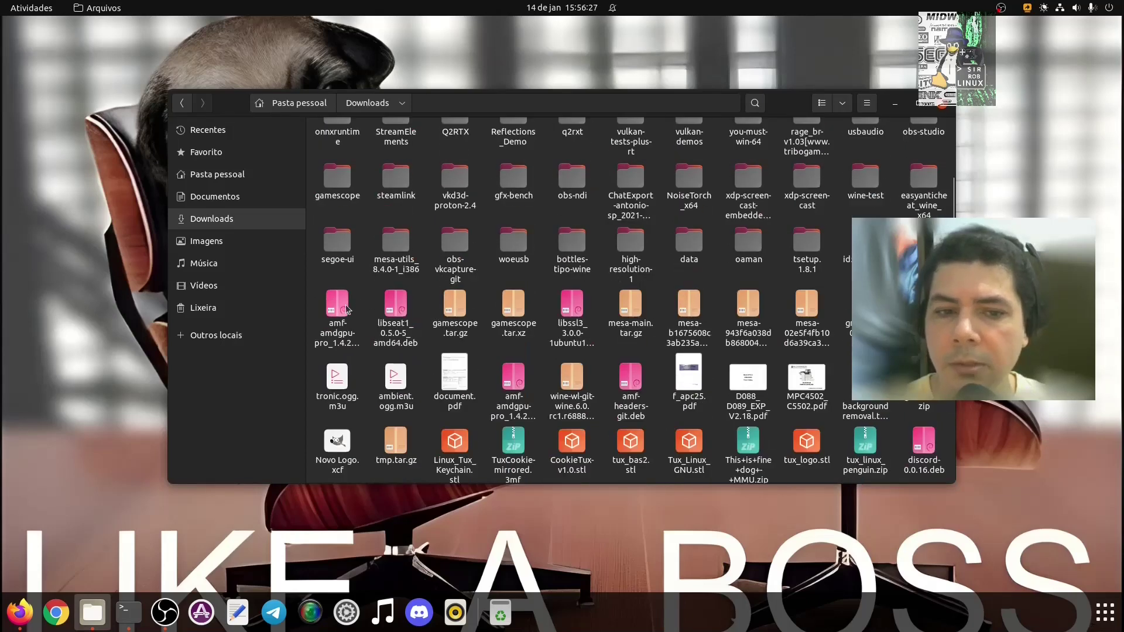
left_click(337, 303)
left_click(865, 304, "ctrl")
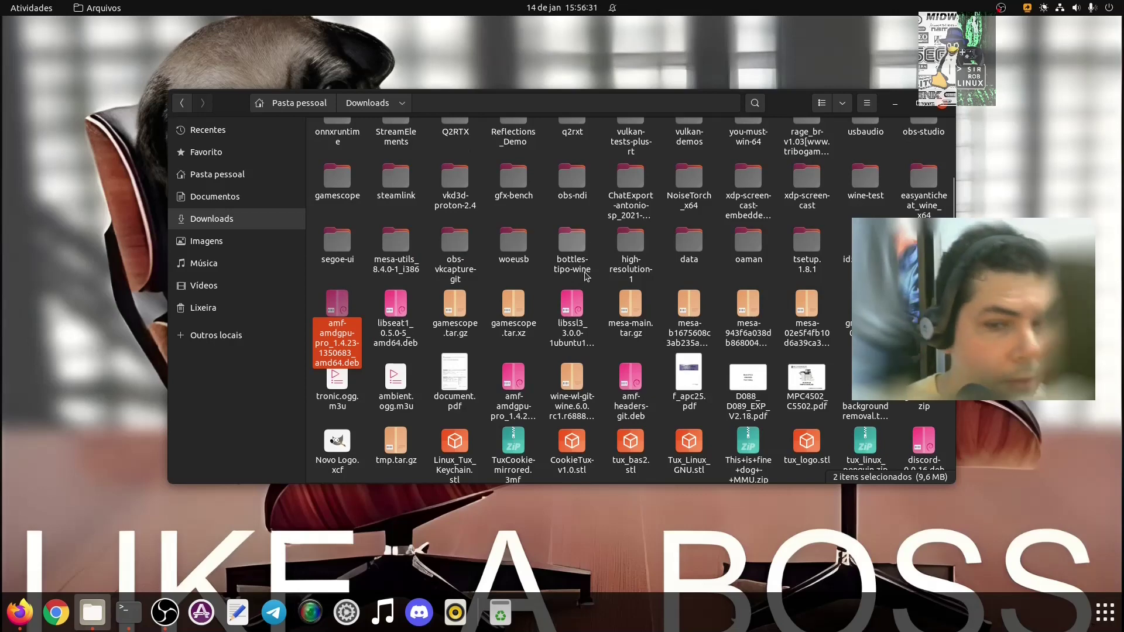
scroll(539, 254, "up", 5)
right_click(539, 254)
left_click(584, 261)
left_click(485, 261)
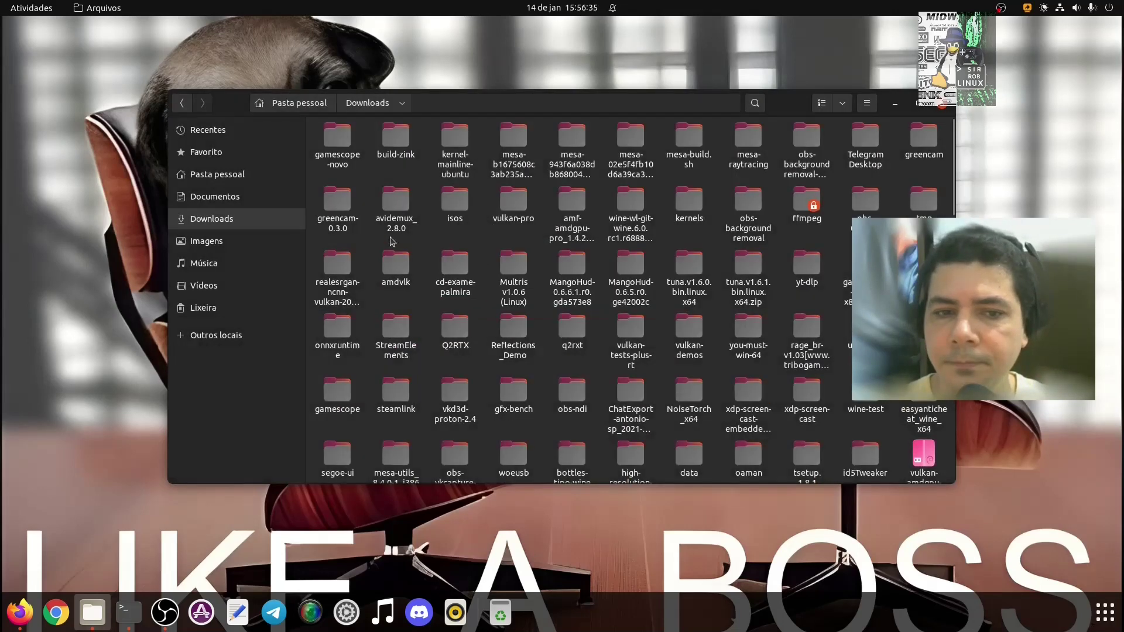
- Create a folder named amf in the home folder and paste the two copied .deb packages into it
left_click(225, 174)
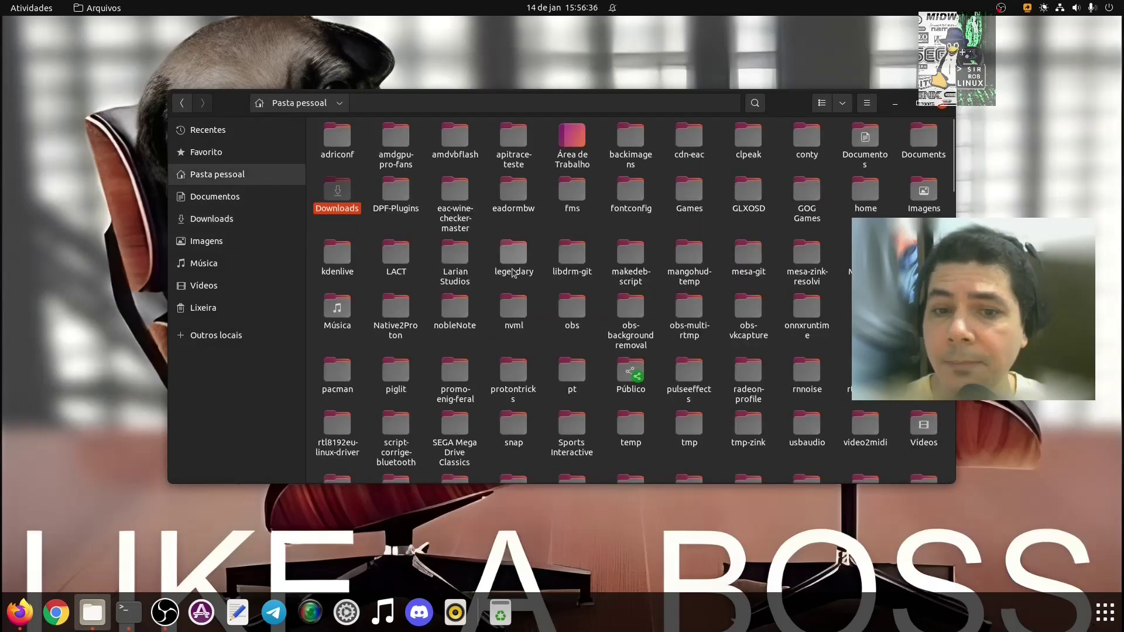
left_click(540, 295)
right_click(539, 294)
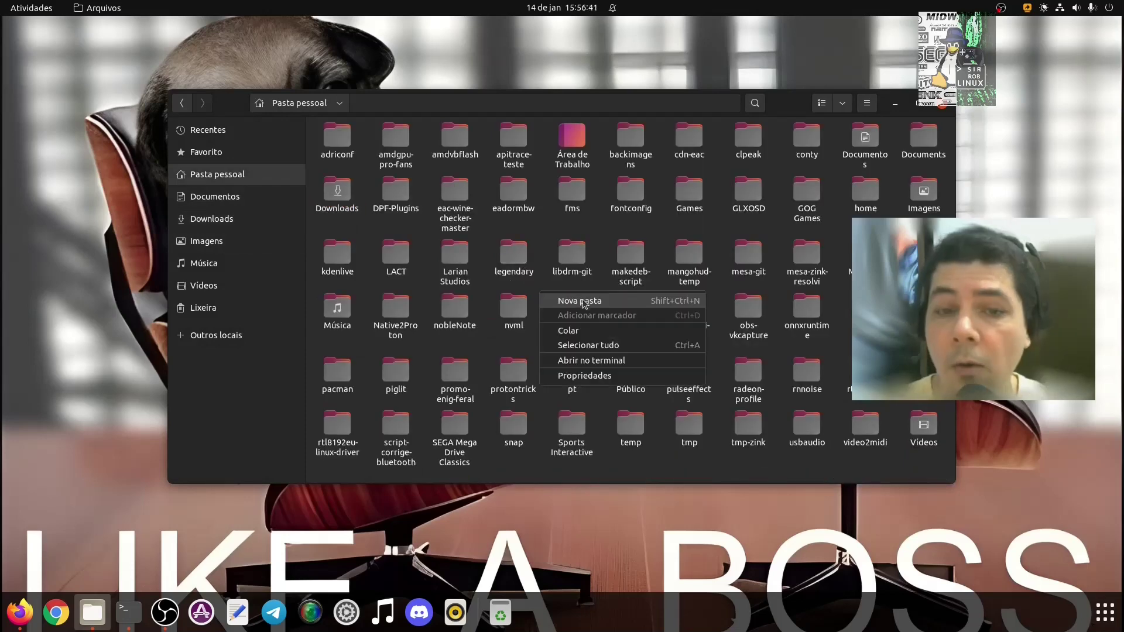
left_click(584, 302)
type("amf")
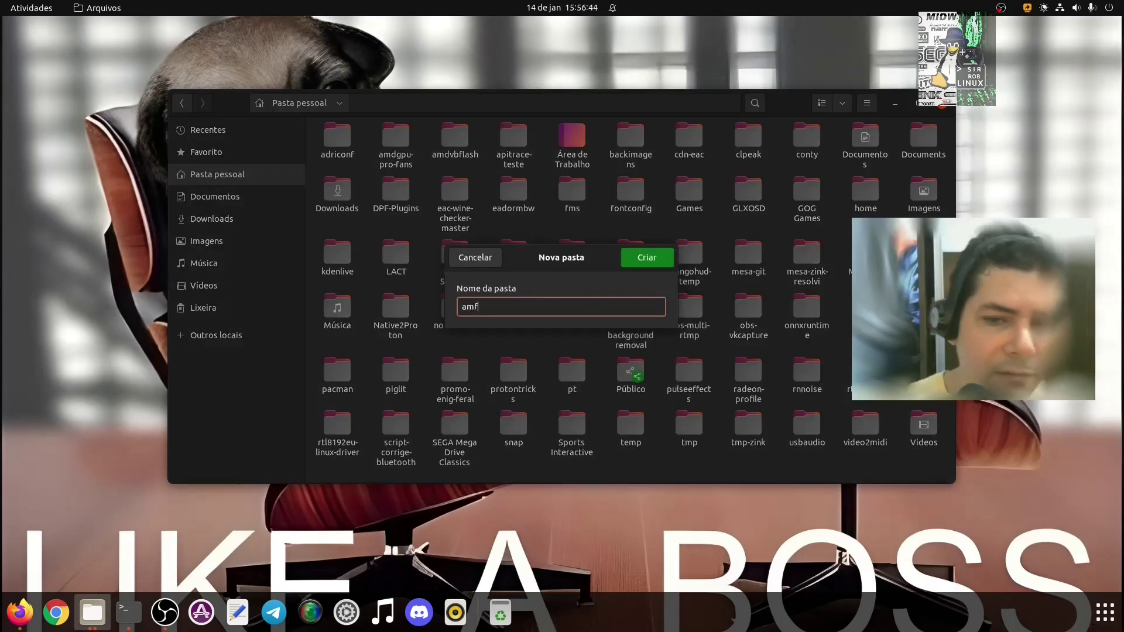
key("Return")
key("Return")
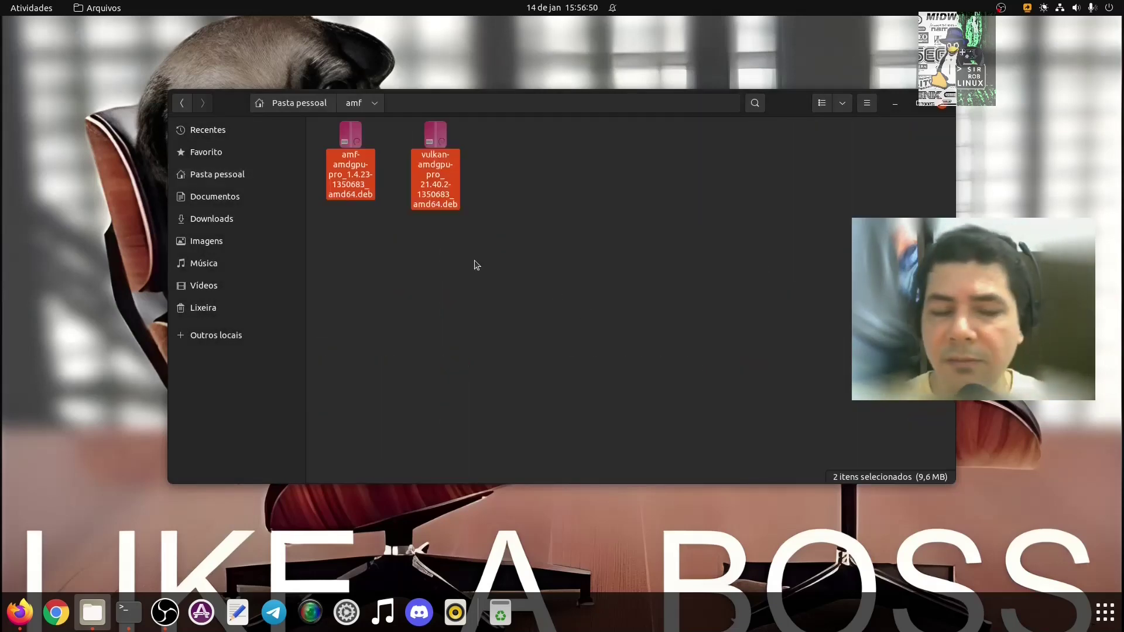
left_click(495, 293)
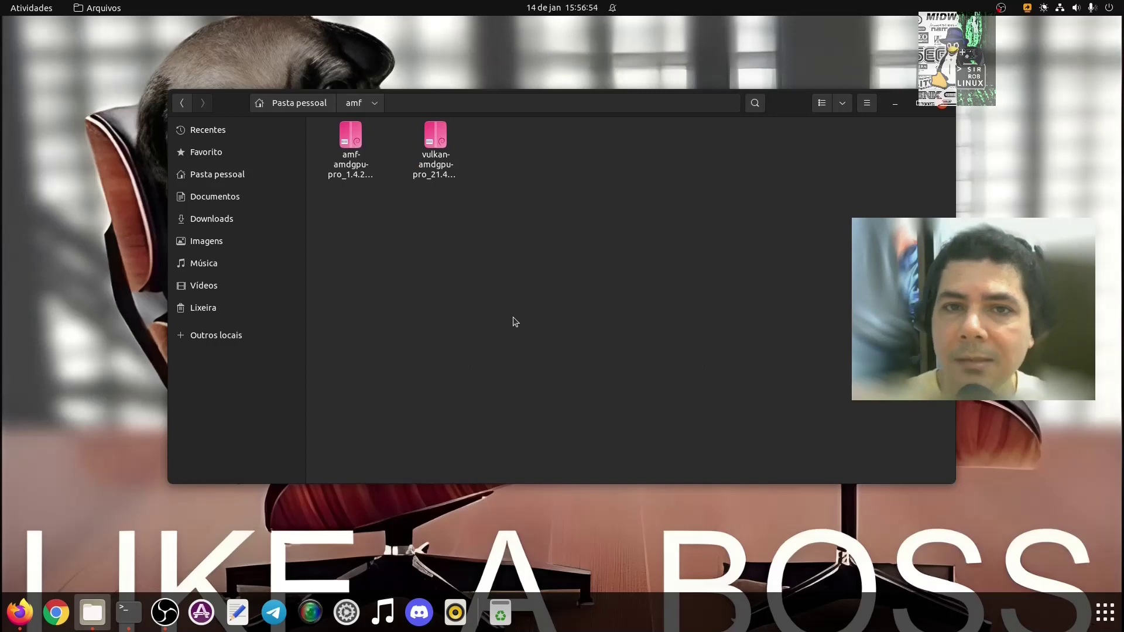
- Extract amf-amdgpu-pro_1.4.23-1350683_amd64.deb inside the amf folder and dismiss the extraction message
left_click(350, 167)
right_click(352, 182)
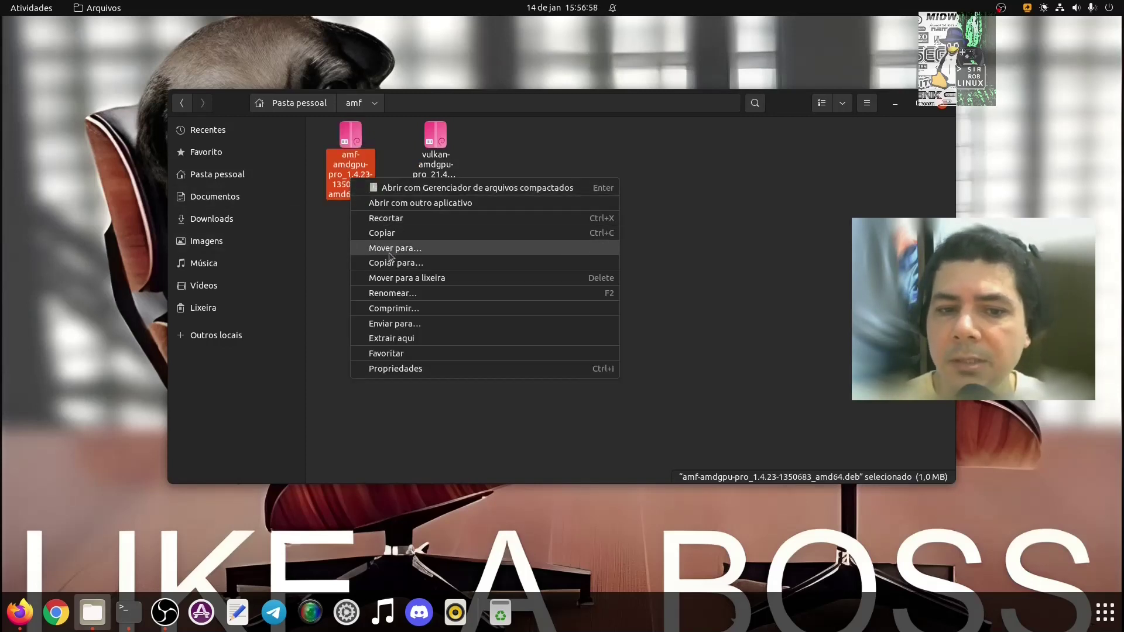
left_click(425, 337)
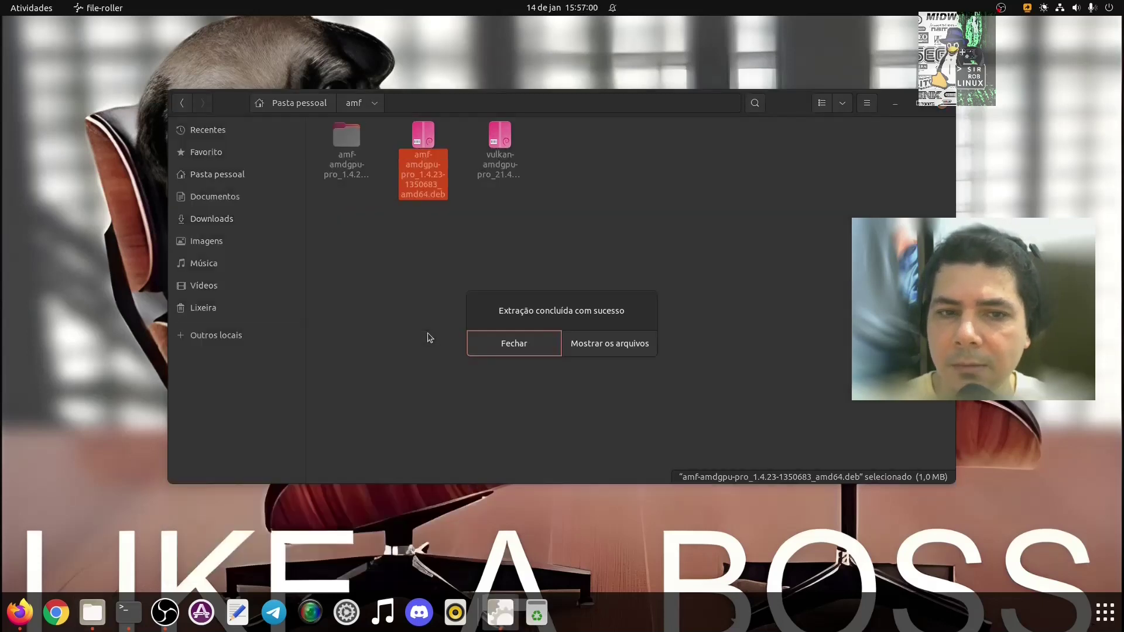
key("Return")
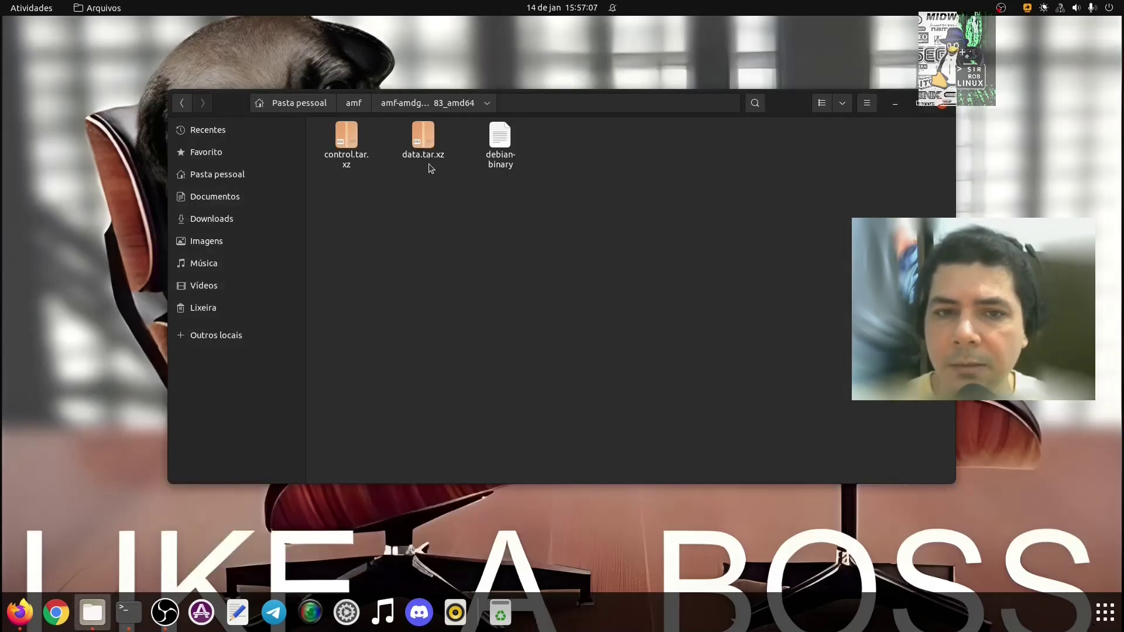
- Extract data.tar.xz in place inside the unpacked amf-amdgpu-pro folder
left_click(353, 103)
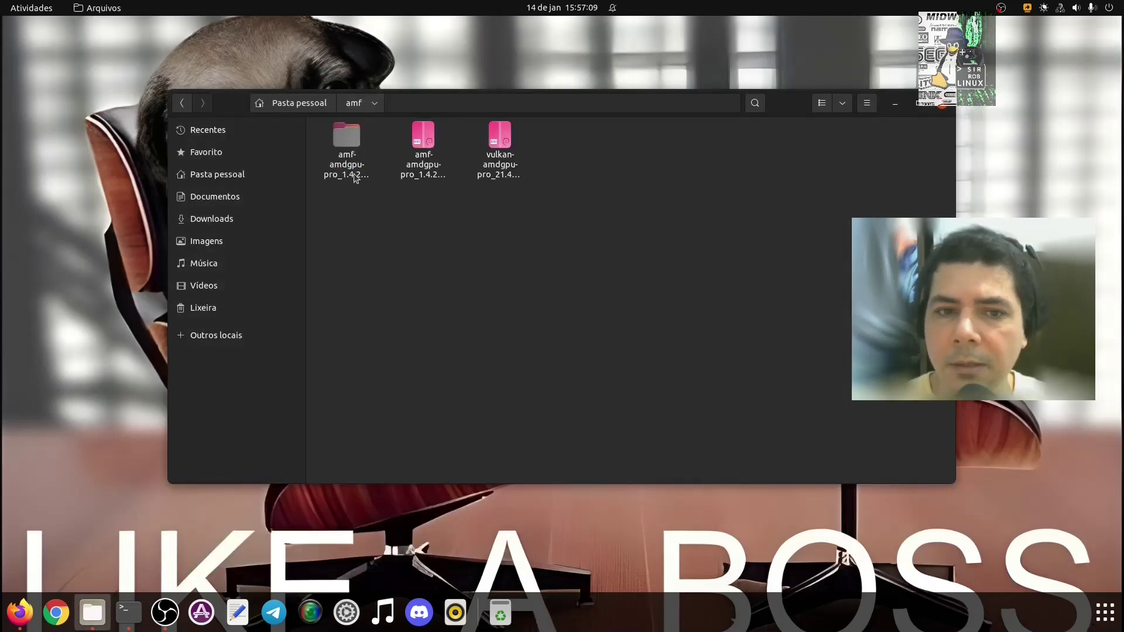
double_click(348, 170)
right_click(425, 144)
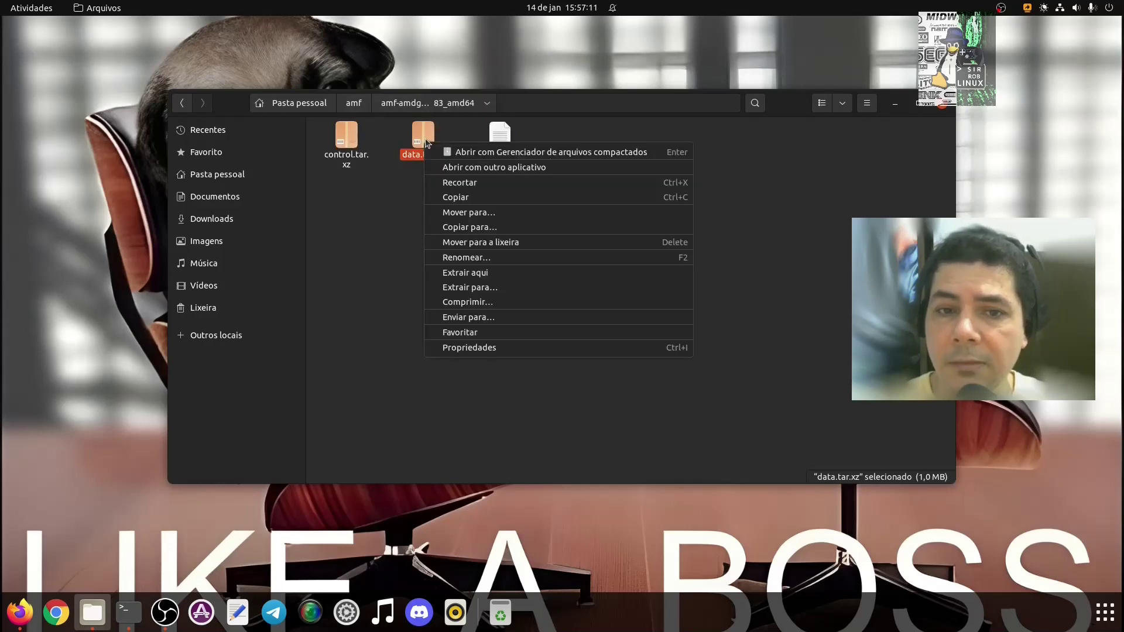
left_click(504, 274)
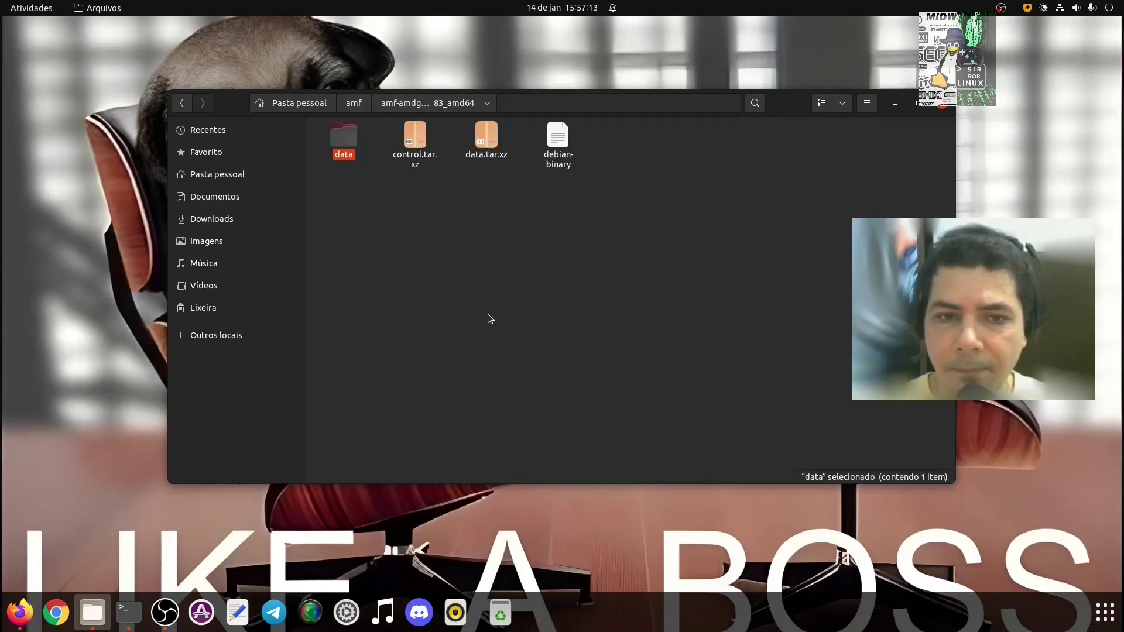
- Examine the extracted data folder down to opt/amdgpu-pro/lib/x86_64-linux-gnu and return to the folder containing data
double_click(354, 138)
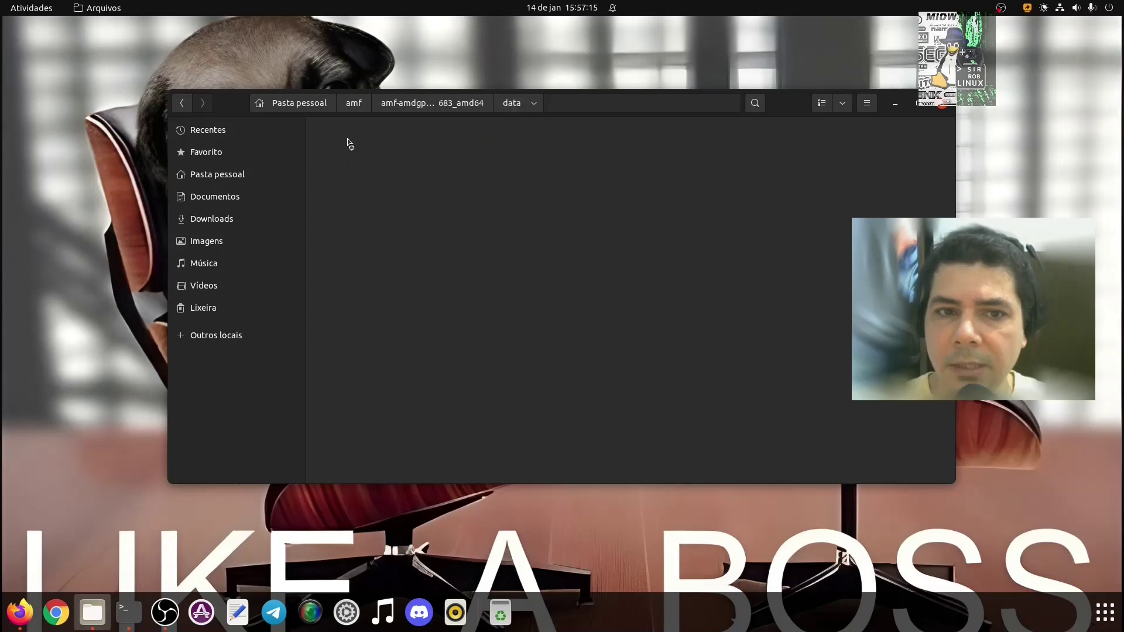
left_click(350, 138)
left_click(439, 136)
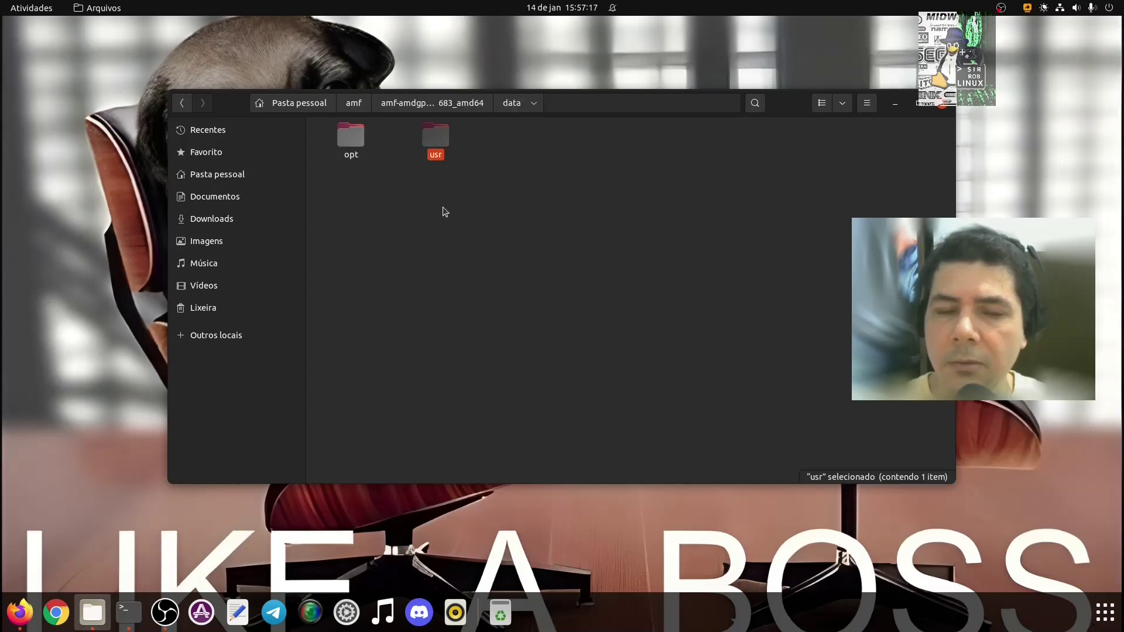
key("Left")
key("Return")
double_click(363, 138)
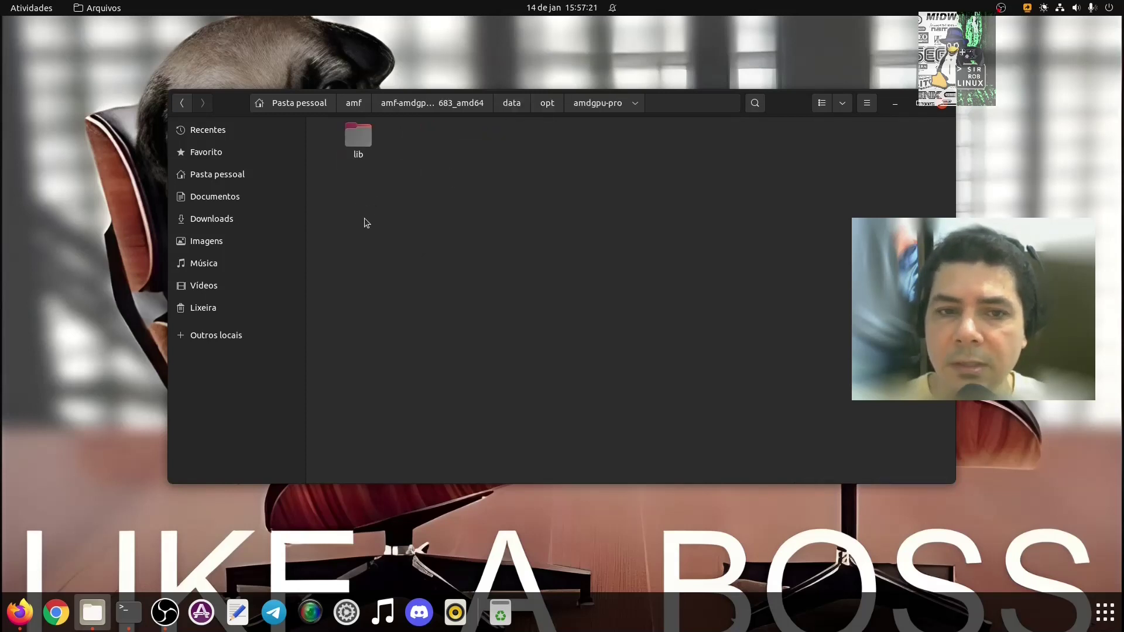
double_click(381, 140)
double_click(365, 159)
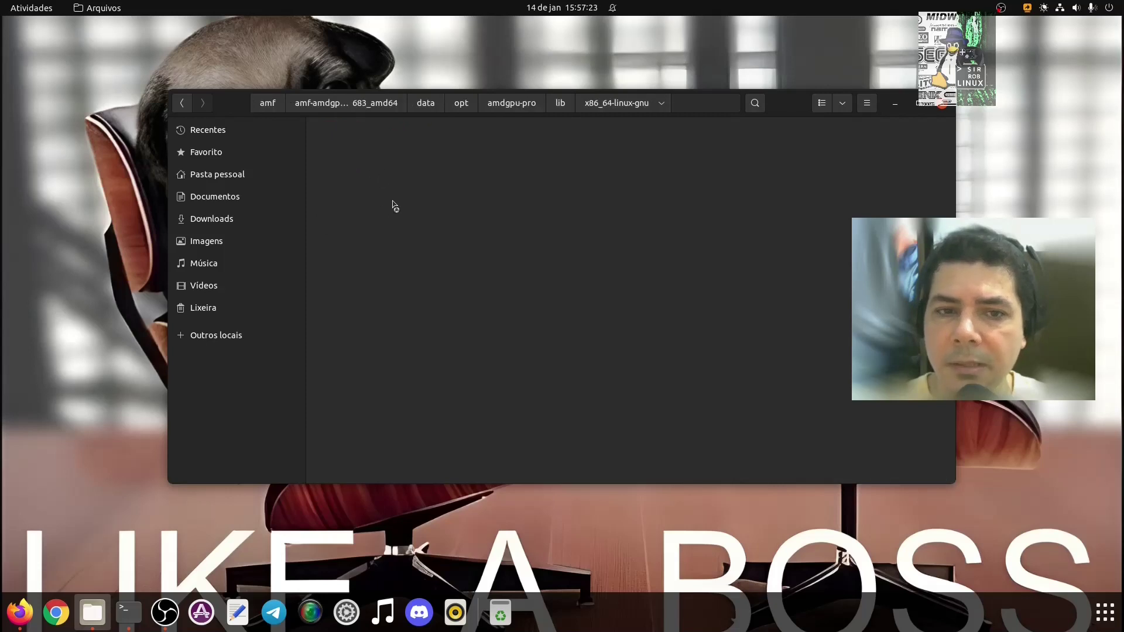
left_click(183, 104)
left_click(183, 104)
left_click(183, 104)
left_click(183, 104)
left_click(184, 104)
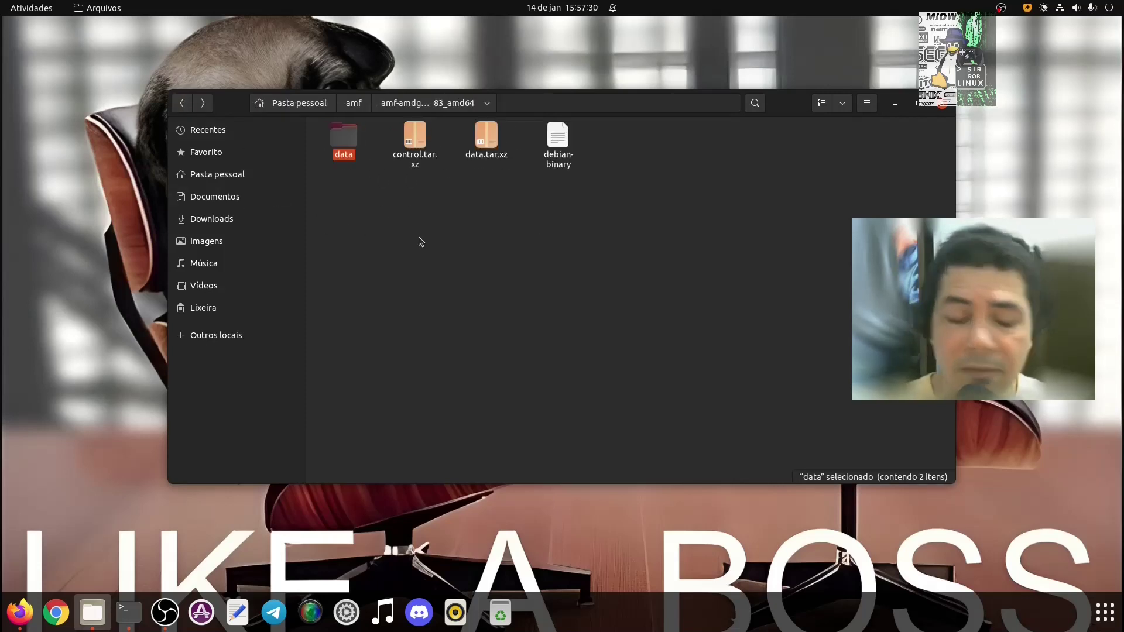
- Rename the extracted data folder of the amf-amdgpu-pro package as amf
key("F2")
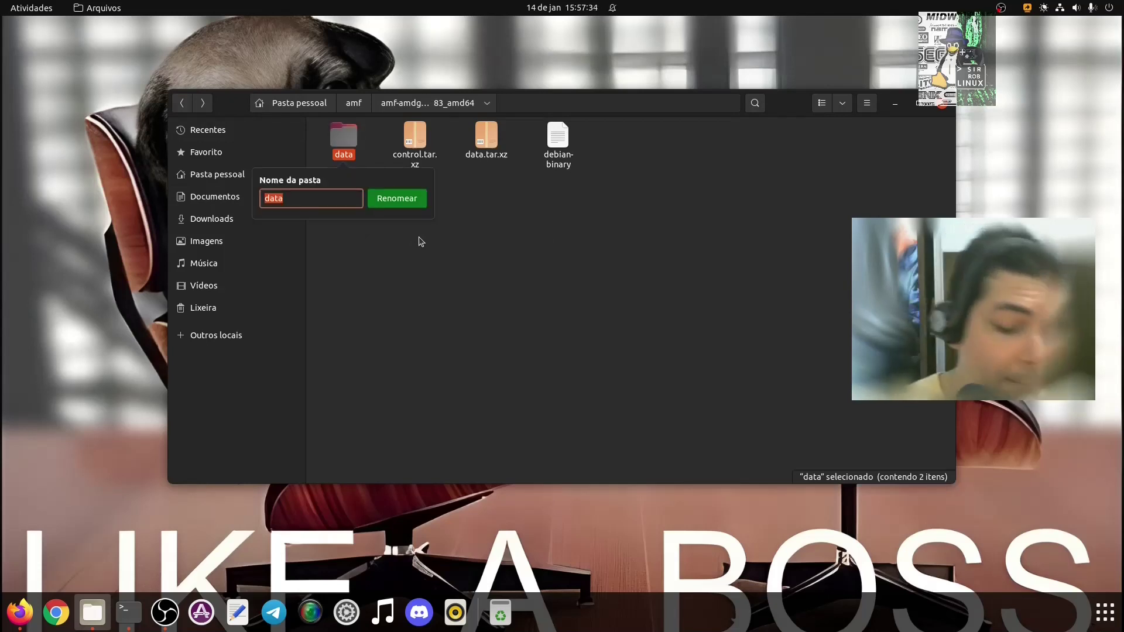
type("amf")
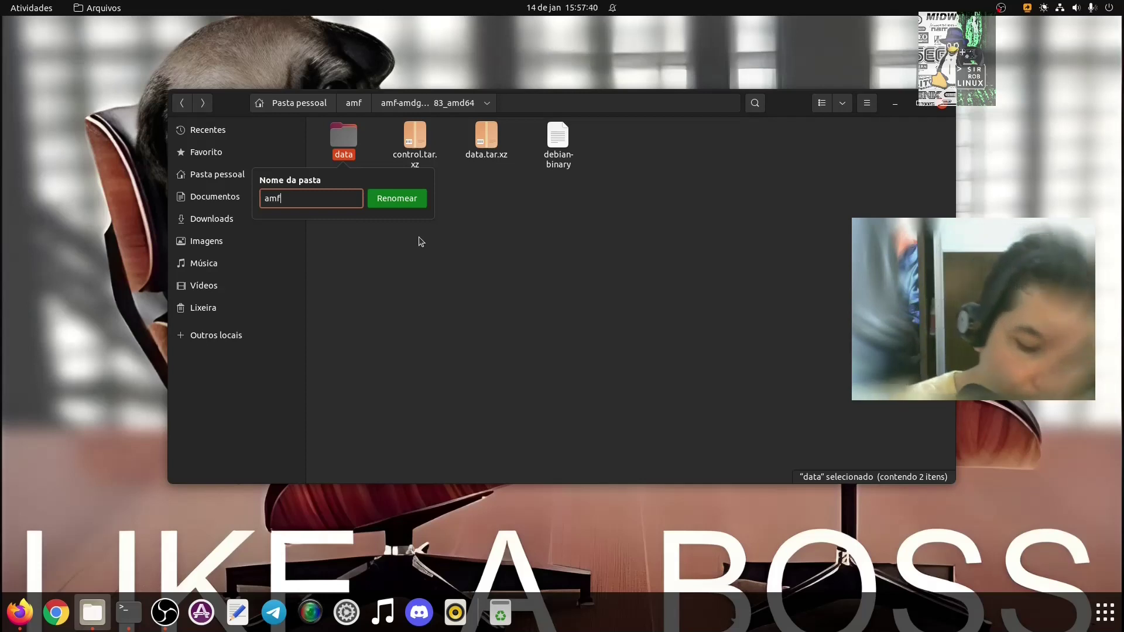
key("Return")
- Extract vulkan-amdgpu-pro_21.40.2-1350683_amd64.deb in place inside the parent amf folder
key("alt+Up")
left_click(499, 141)
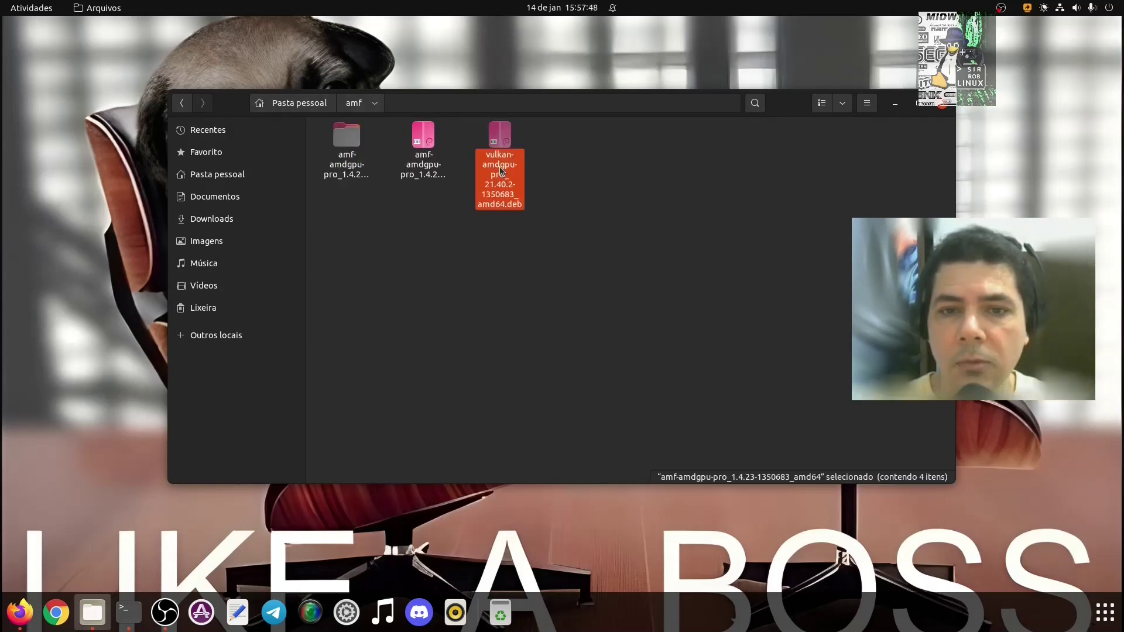
right_click(511, 180)
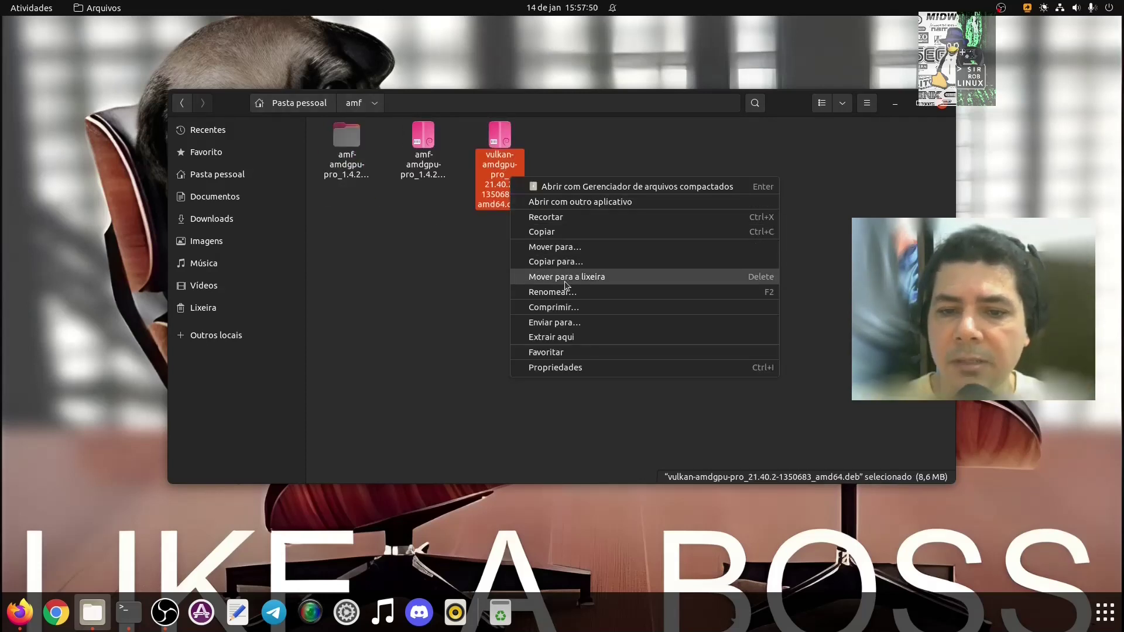
left_click(587, 337)
left_click(587, 338)
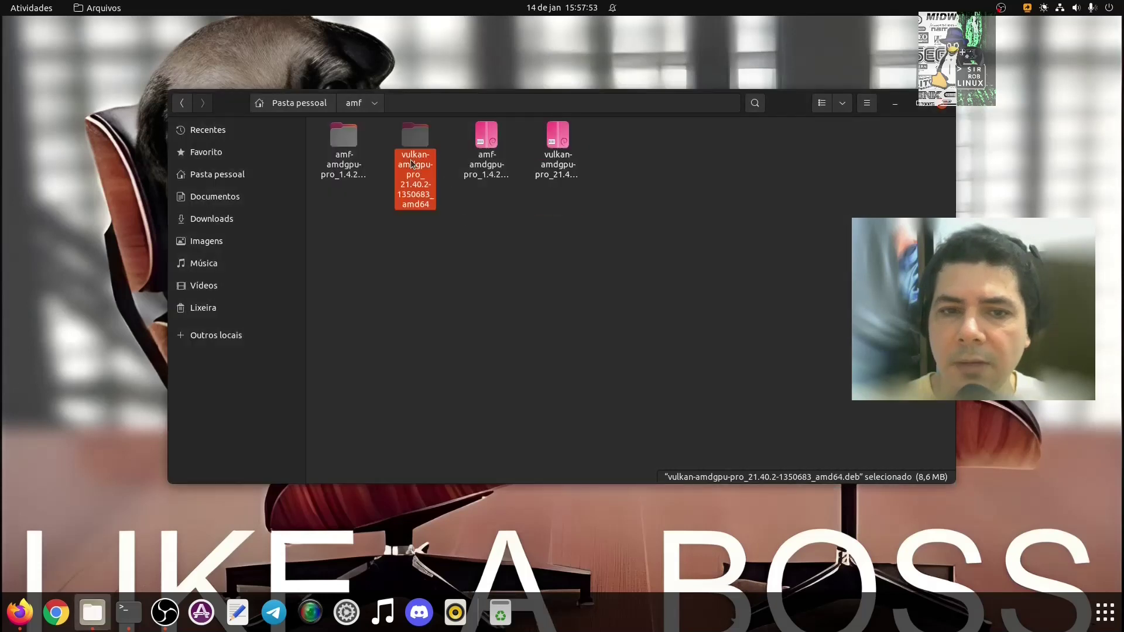
- Extract data.tar.xz in place inside the unpacked vulkan-amdgpu-pro folder
double_click(418, 141)
right_click(425, 138)
left_click(498, 275)
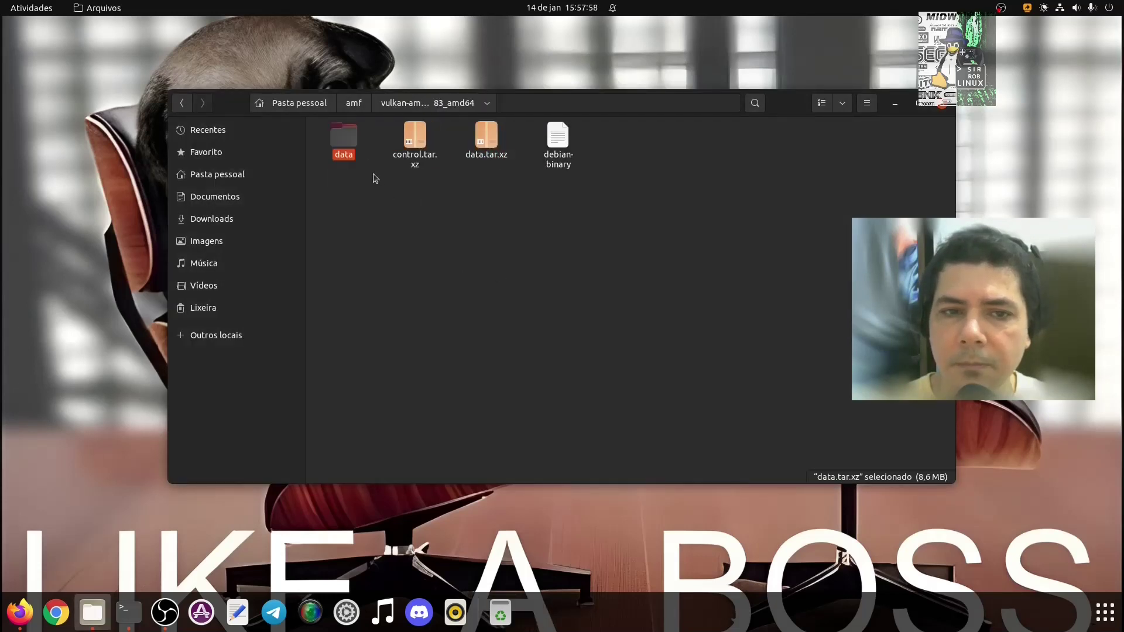
- Rename the extracted data folder of the vulkan-amdgpu-pro package as vulkan-pro
key("F2")
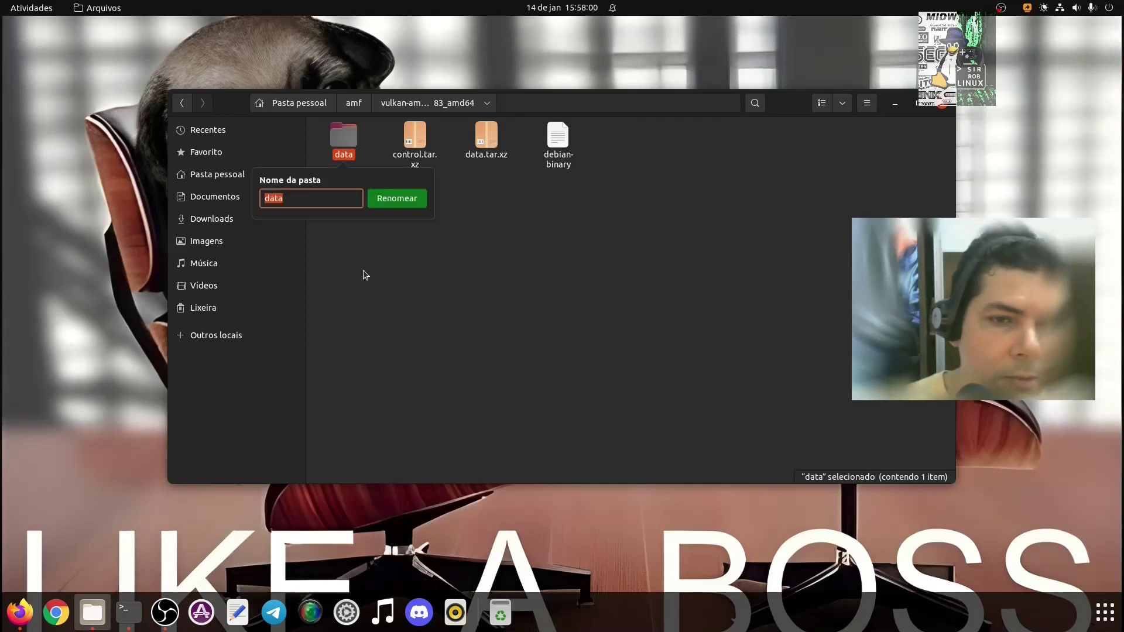
type("vulkan")
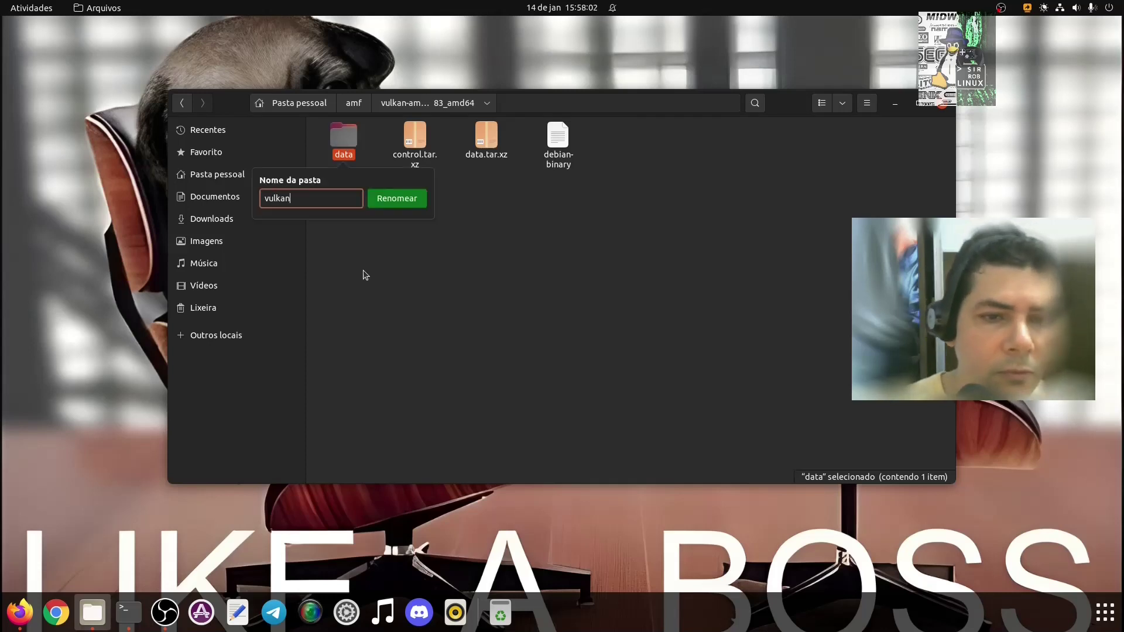
type("-amdg")
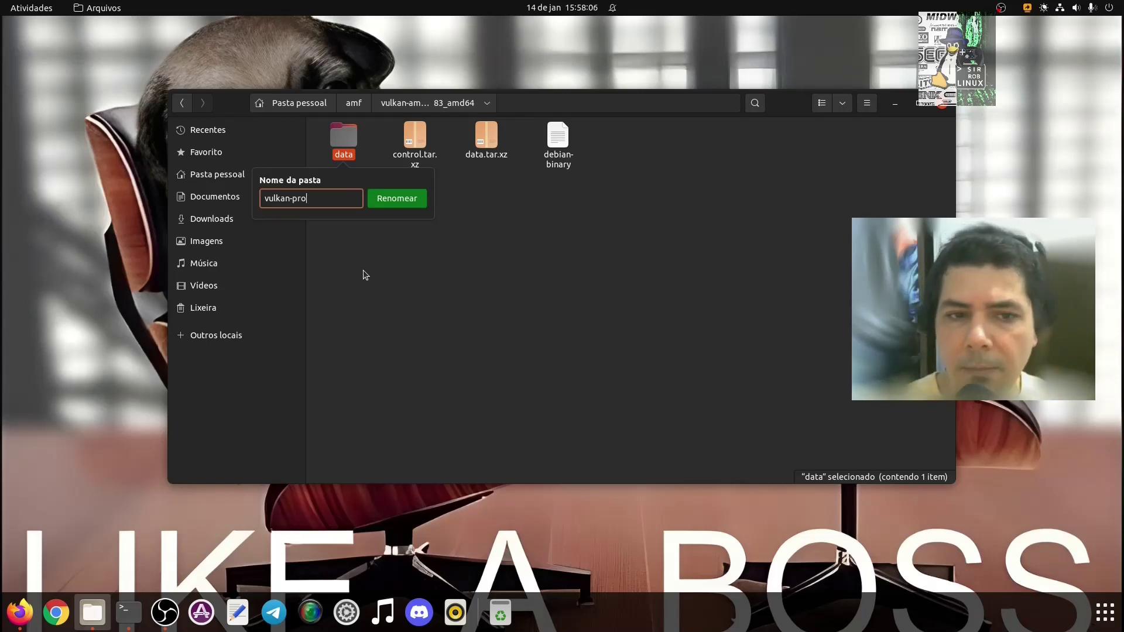
type("pu-pro")
key("Return")
- Rename the amf folder inside the unpacked amf-amdgpu-pro package folder as amf-pro
left_click(354, 108)
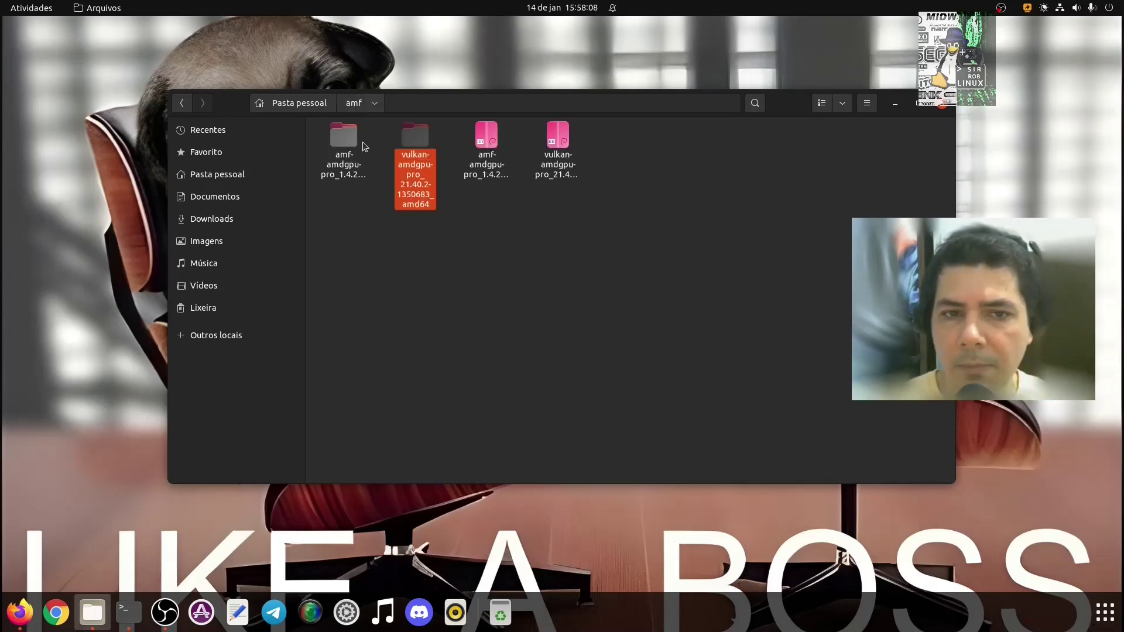
double_click(340, 141)
left_click(349, 140)
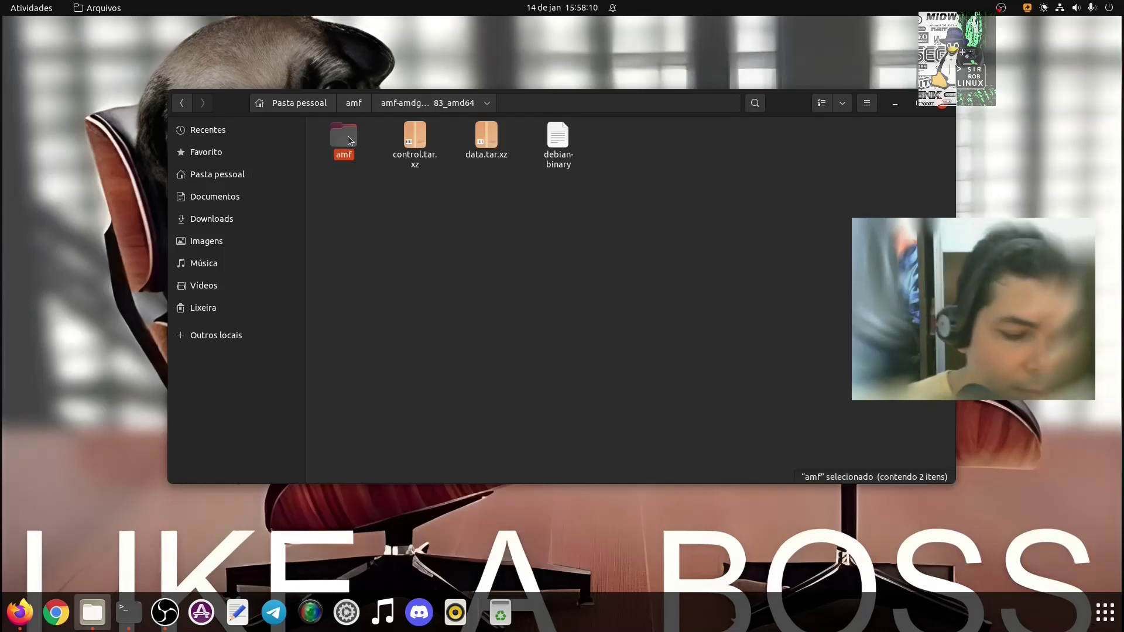
key("F2")
key("End")
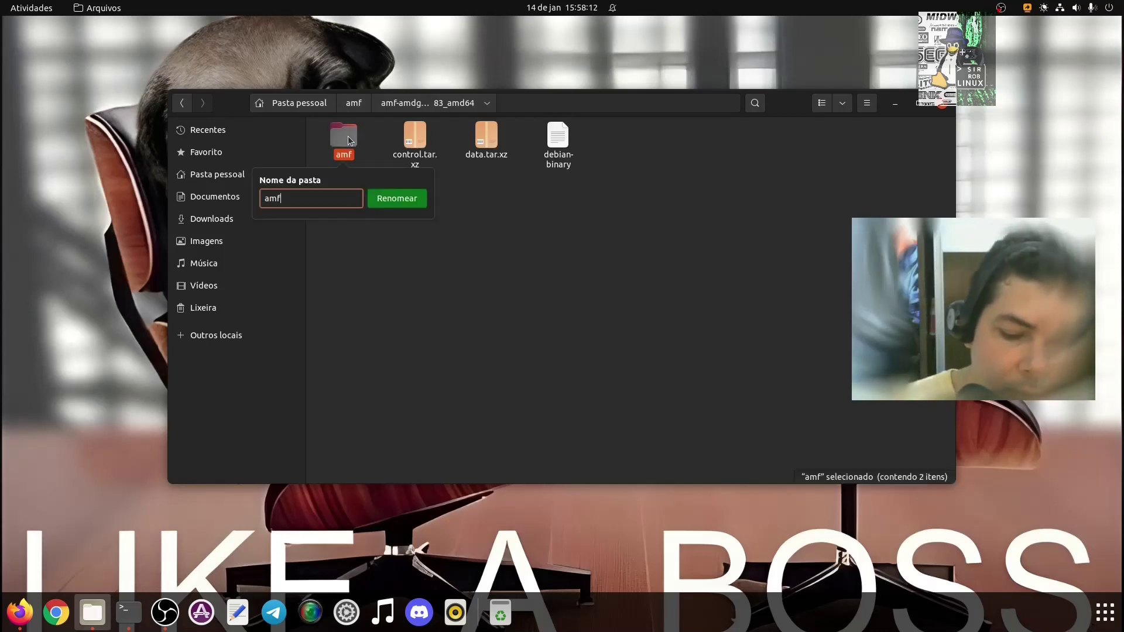
key("Return")
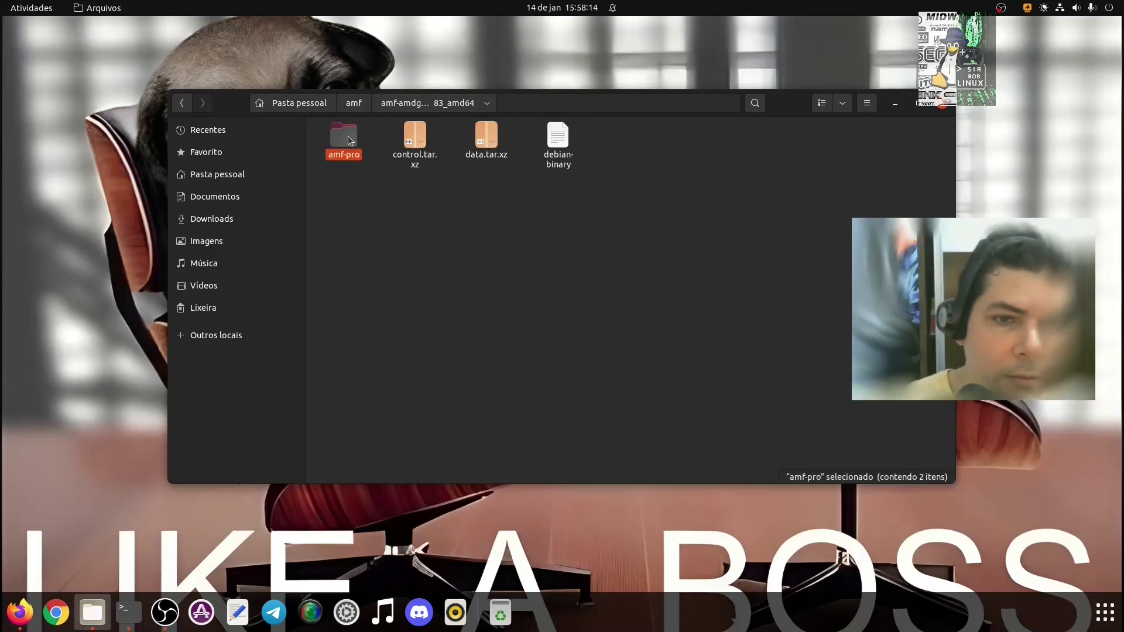
left_click(423, 301)
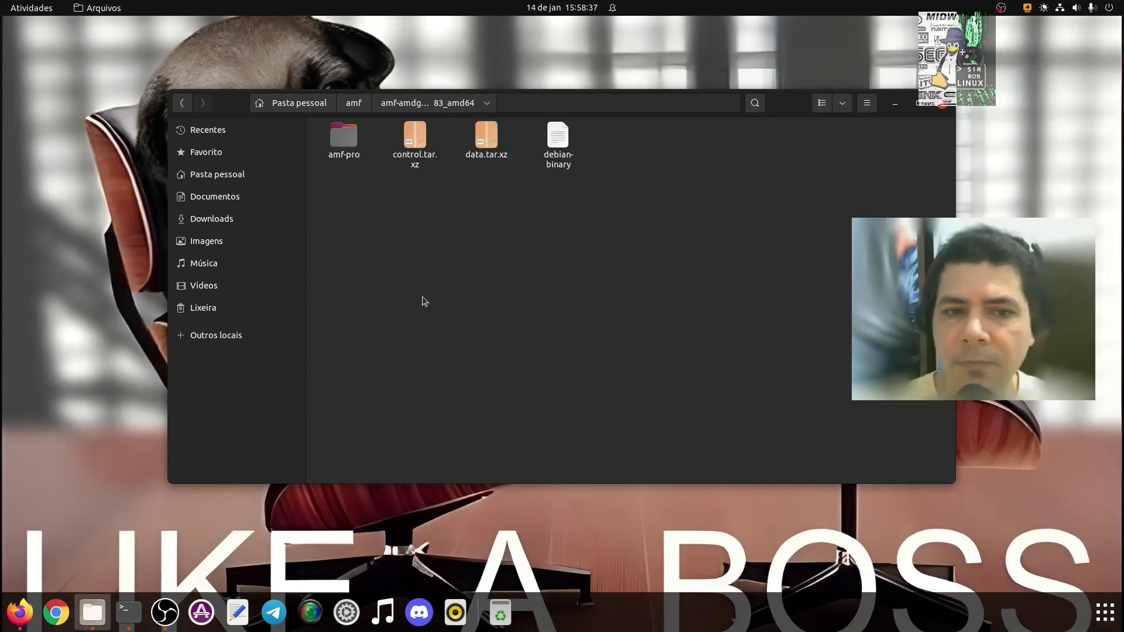
- Move the amf-pro folder out of its package folder into the parent amf folder
left_click(345, 139)
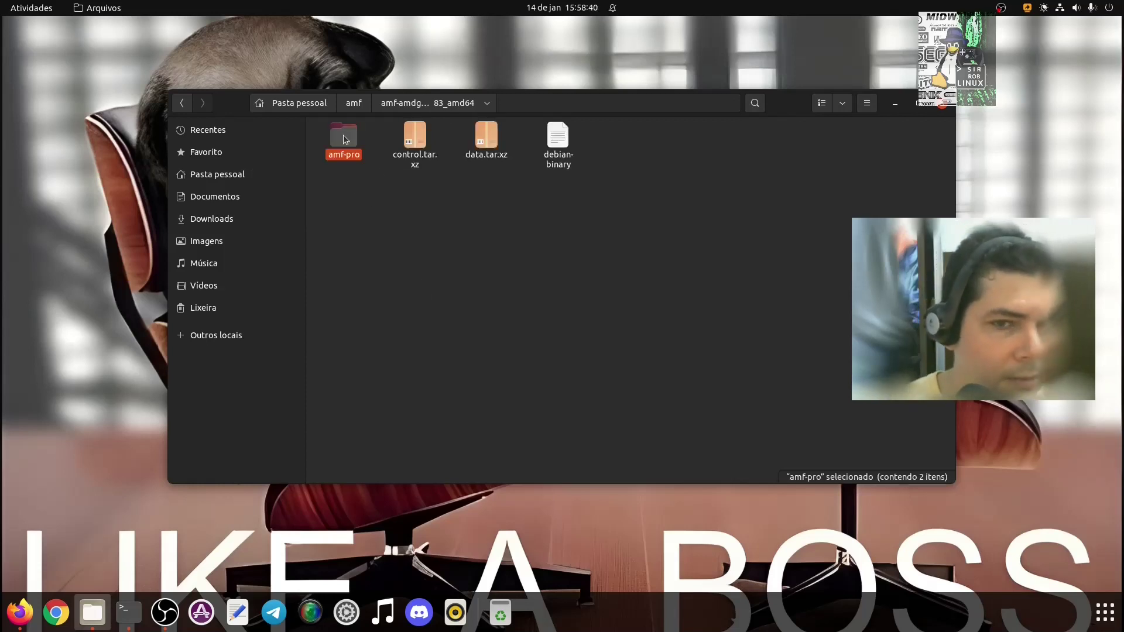
left_click(354, 103)
left_click(409, 262)
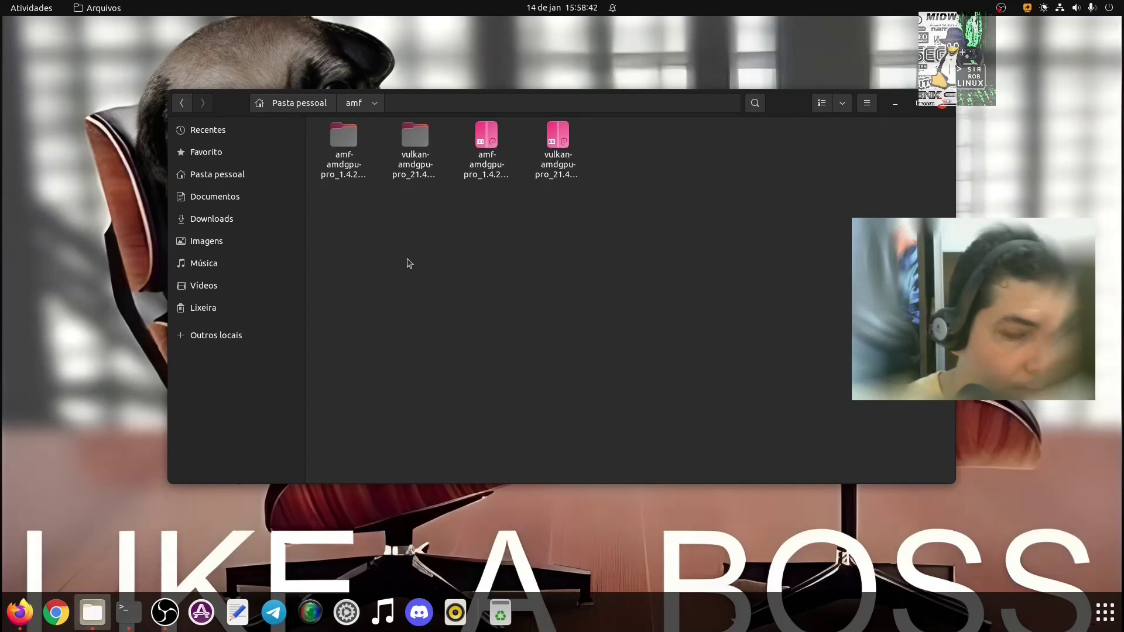
key("ctrl+v")
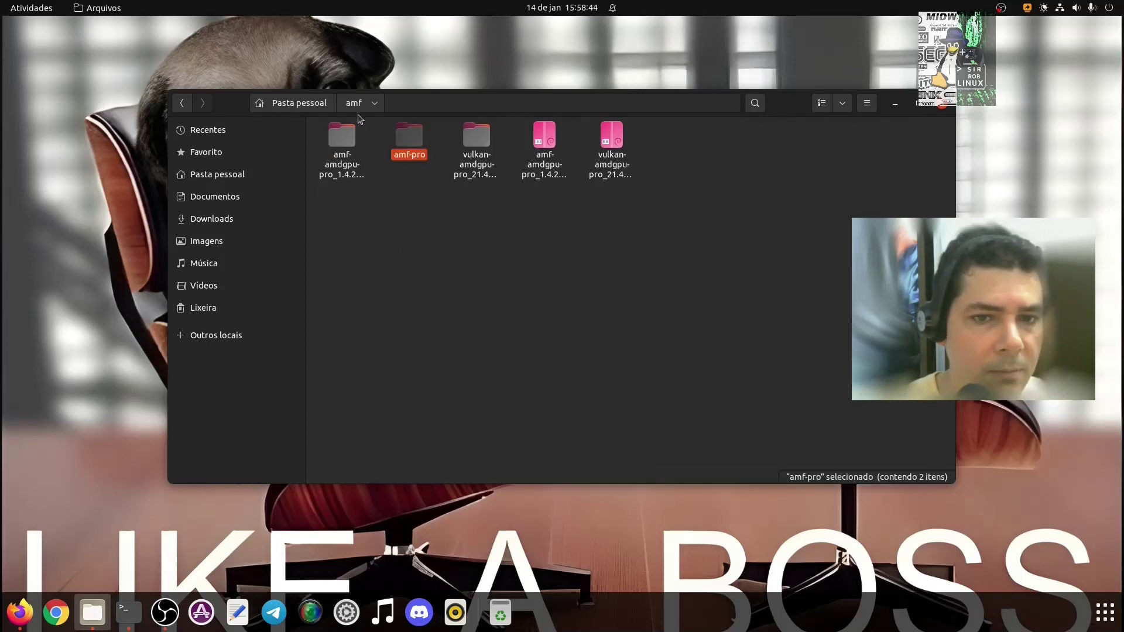
- Move the vulkan-pro folder from the unpacked vulkan-amdgpu-pro folder into the parent amf folder
double_click(476, 142)
left_click(348, 140)
key("ctrl+c")
left_click(353, 103)
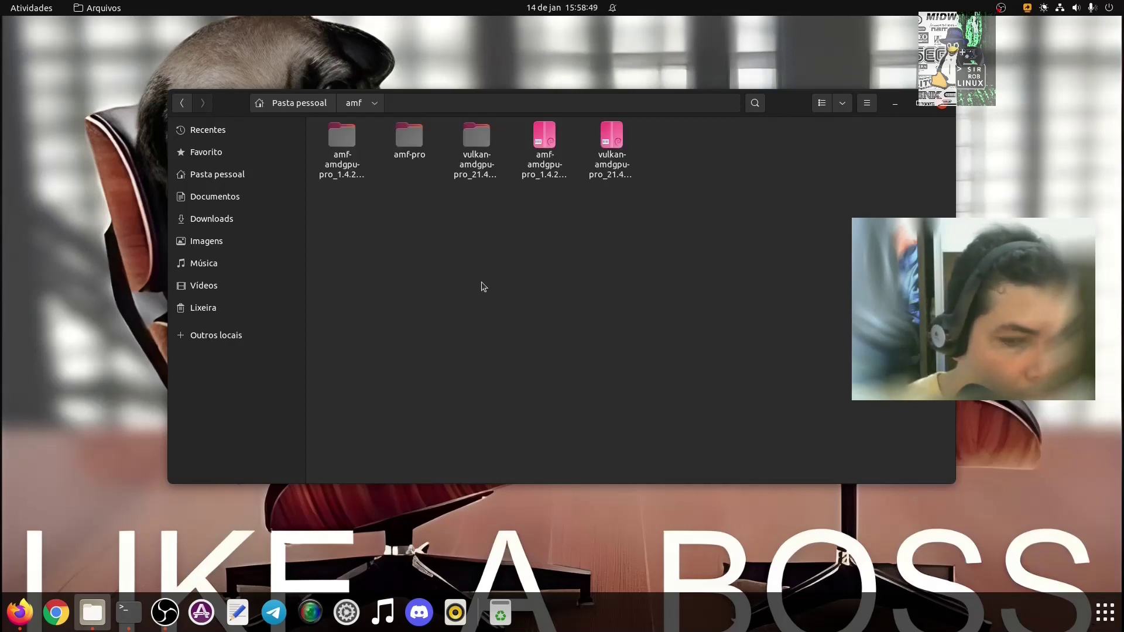
key("ctrl+v")
left_click(498, 258)
left_click(354, 178)
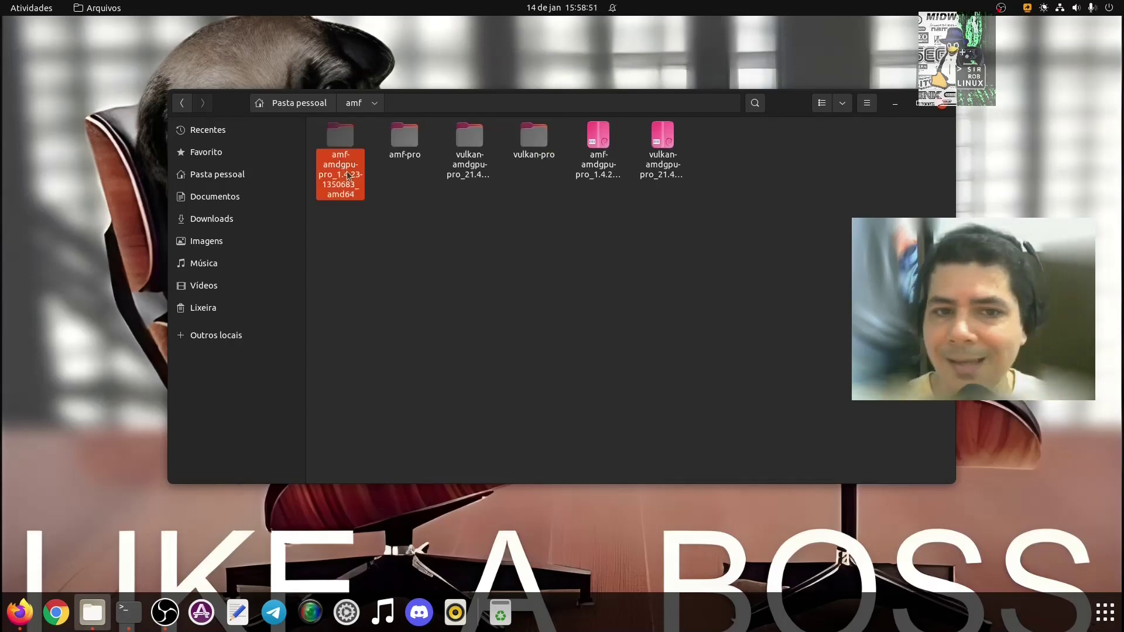
left_click(469, 174)
left_click(598, 167, "ctrl")
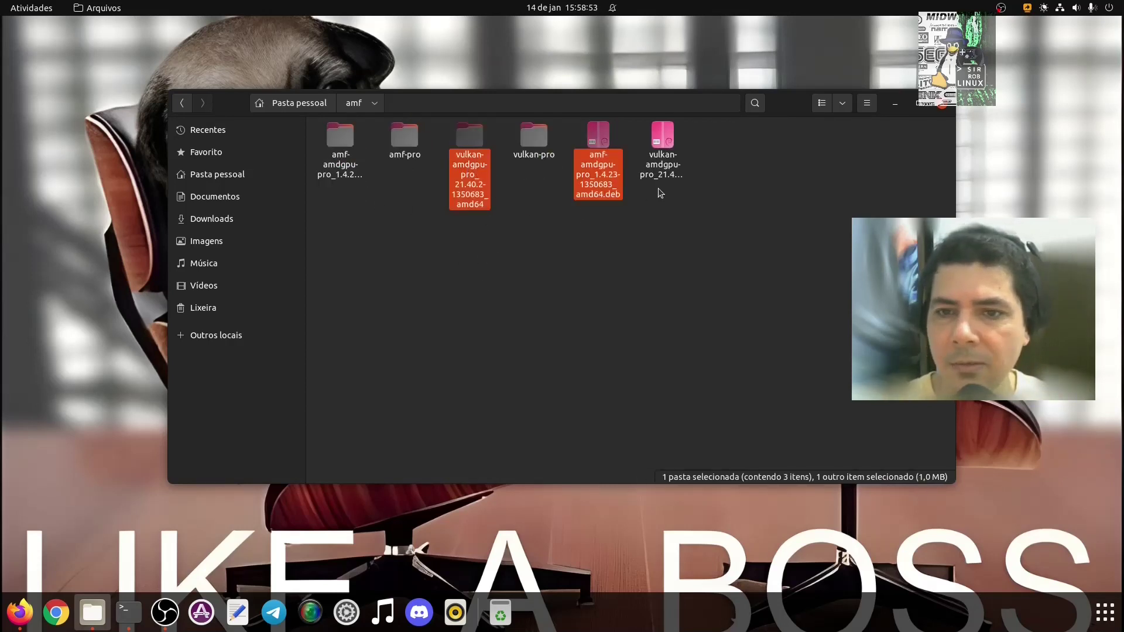
left_click(666, 169, "ctrl")
left_click(567, 305)
- Create a new folder named separados inside the amf folder
right_click(568, 305)
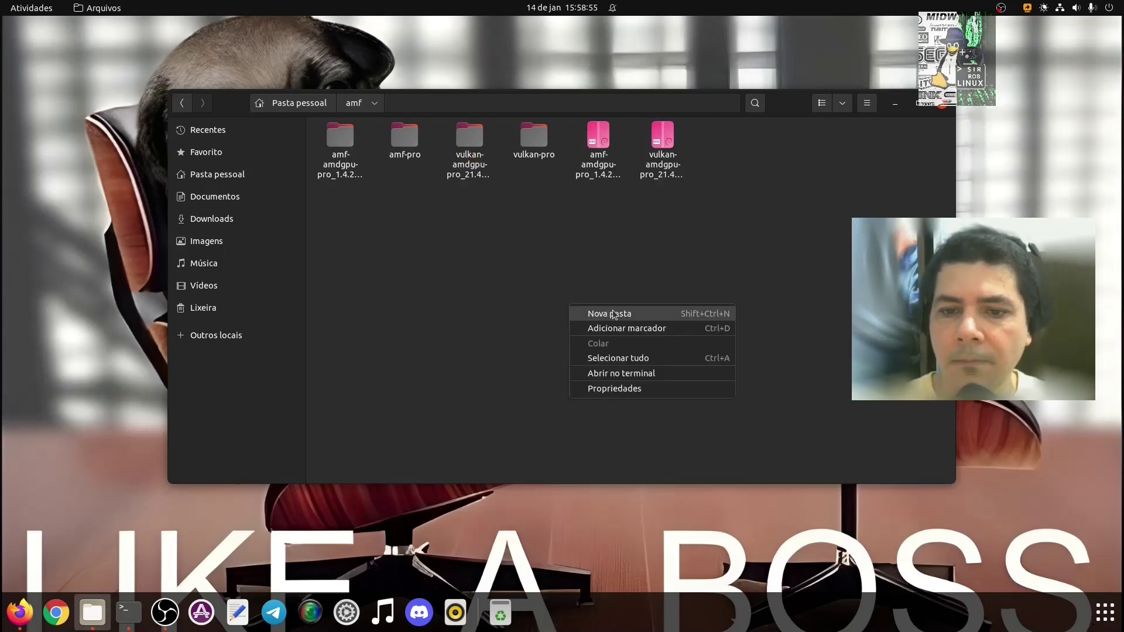
left_click(631, 313)
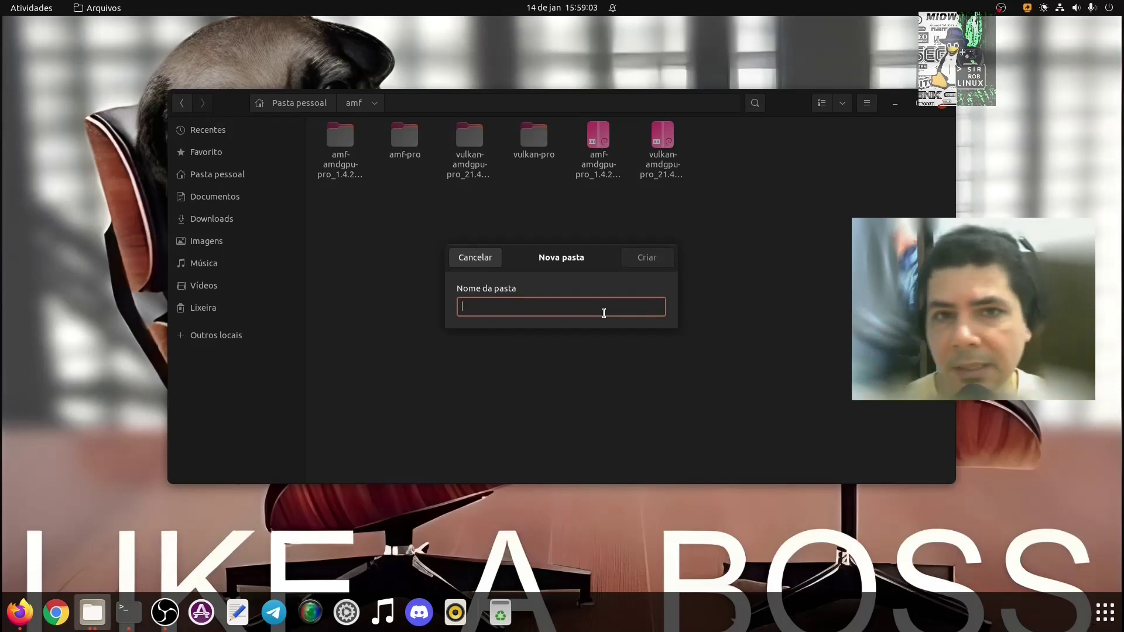
type("s")
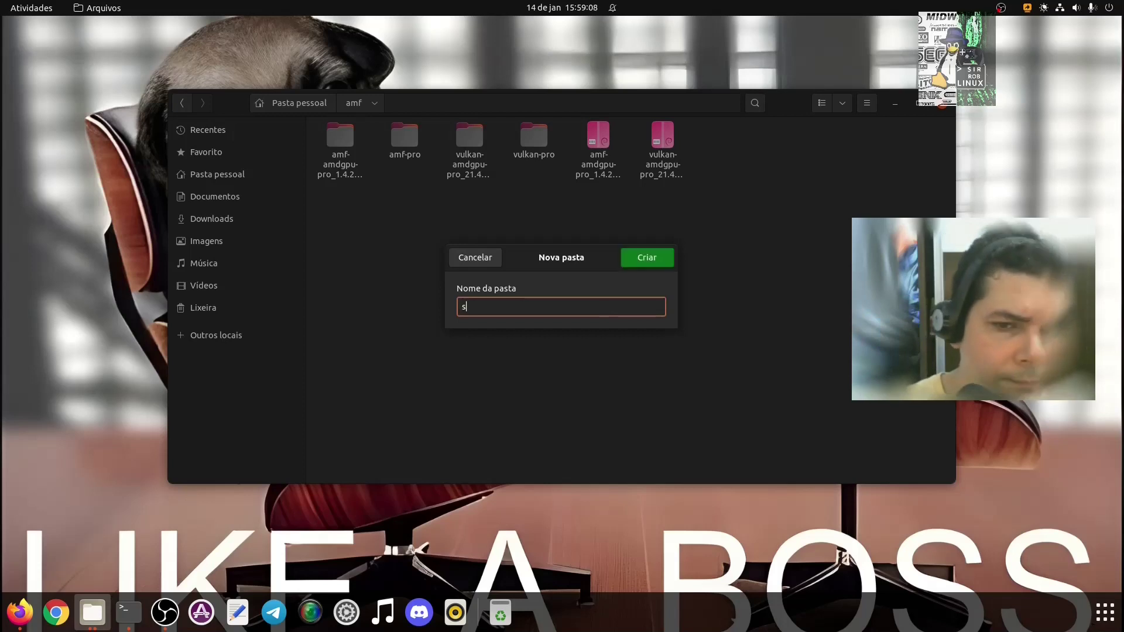
type("eparados")
key("Return")
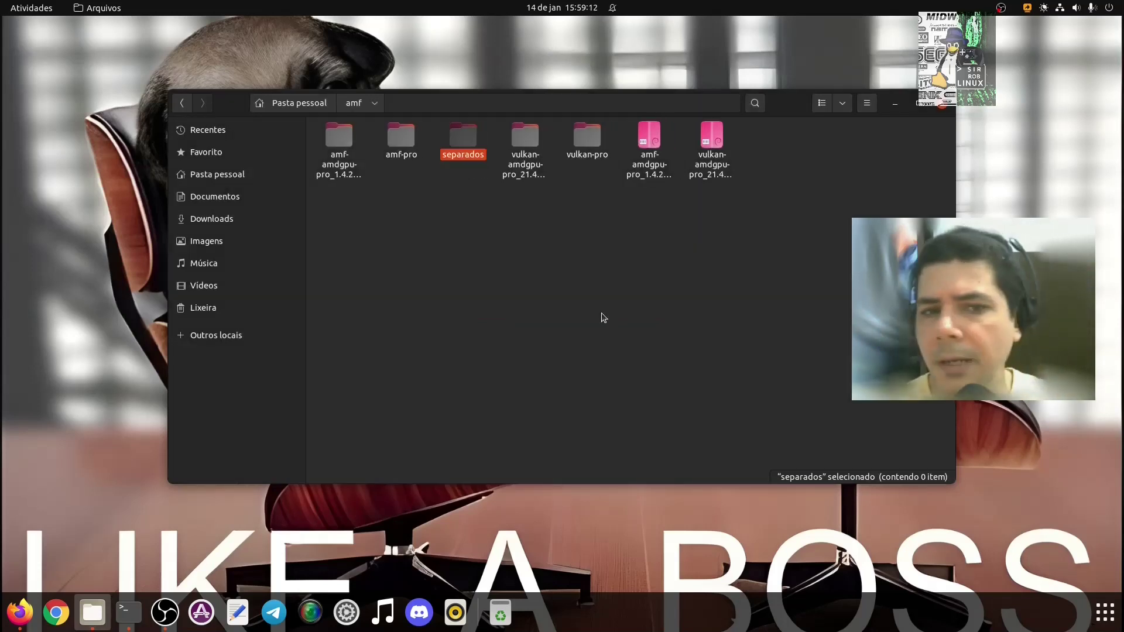
- Move both unpacked amdgpu-pro package folders and both .deb files into the separados folder
left_click(338, 136)
left_click(648, 136, "ctrl")
left_click(711, 135, "ctrl")
left_click(525, 173, "ctrl")
left_click_drag(525, 174, 462, 140)
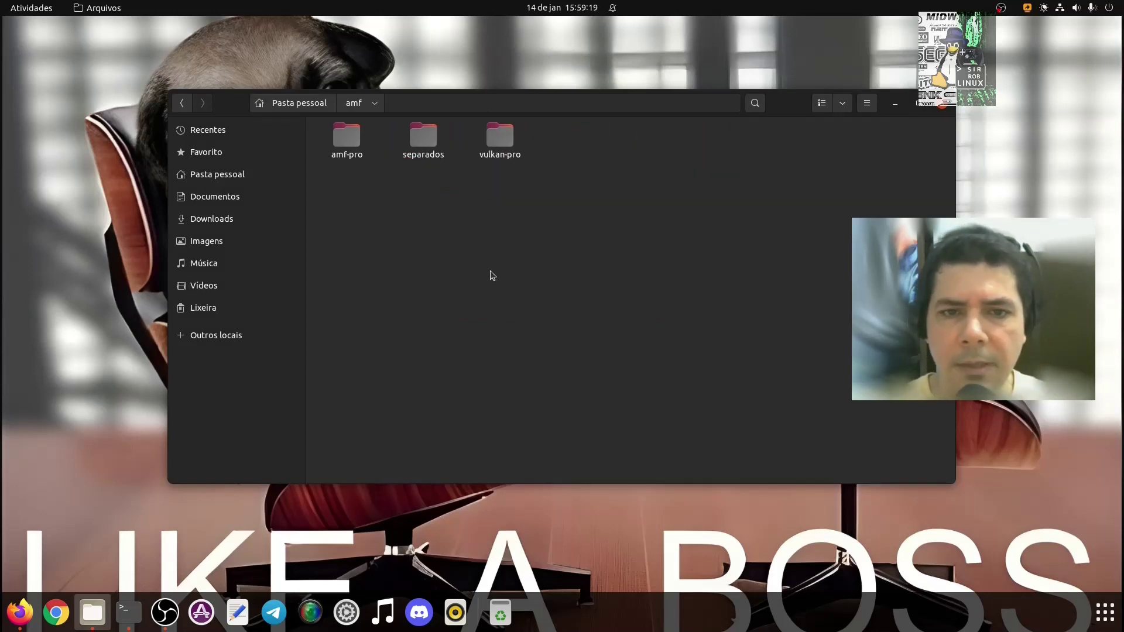
left_click(344, 139)
left_click(502, 140)
left_click(528, 295)
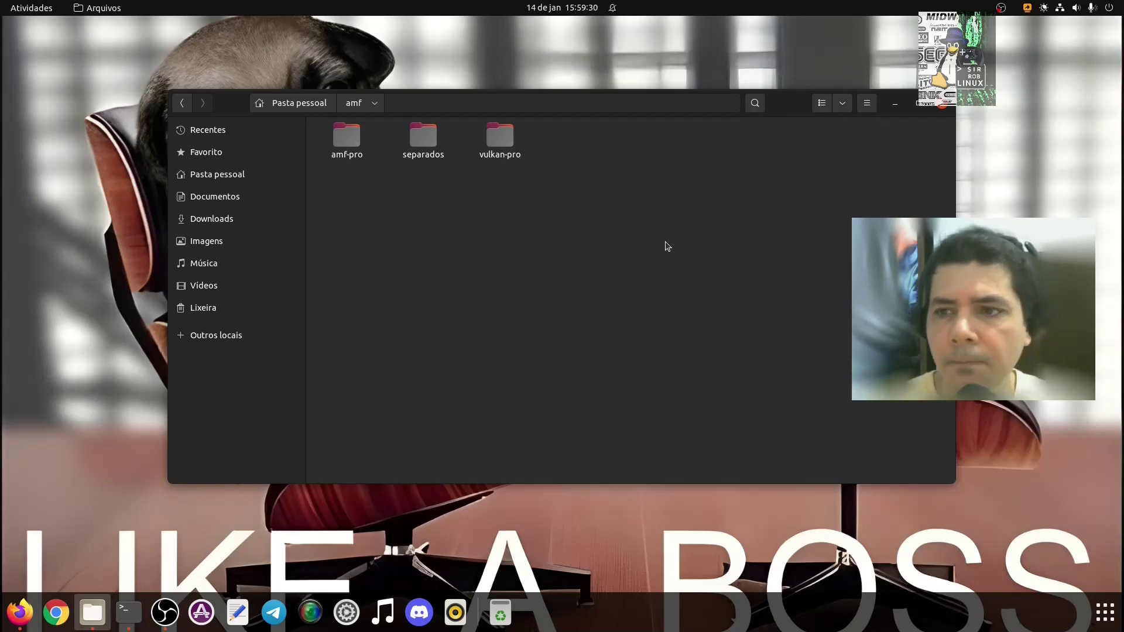
- Minimize the file manager, enter obs at the terminal prompt without running it, and put the text cursor in front of it
left_click(894, 103)
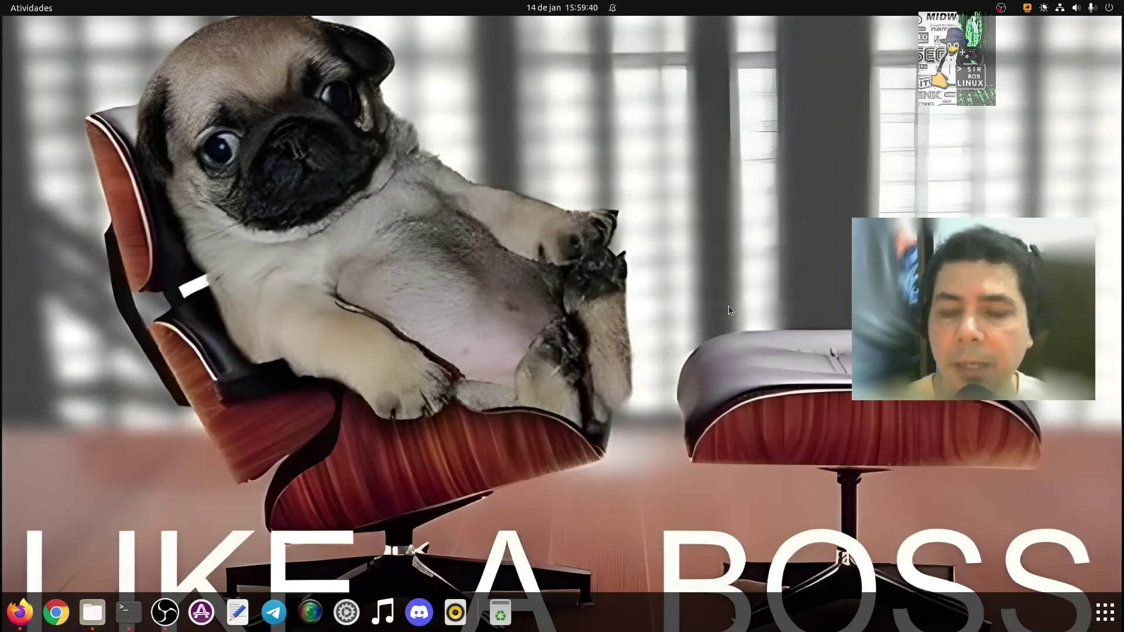
left_click(129, 612)
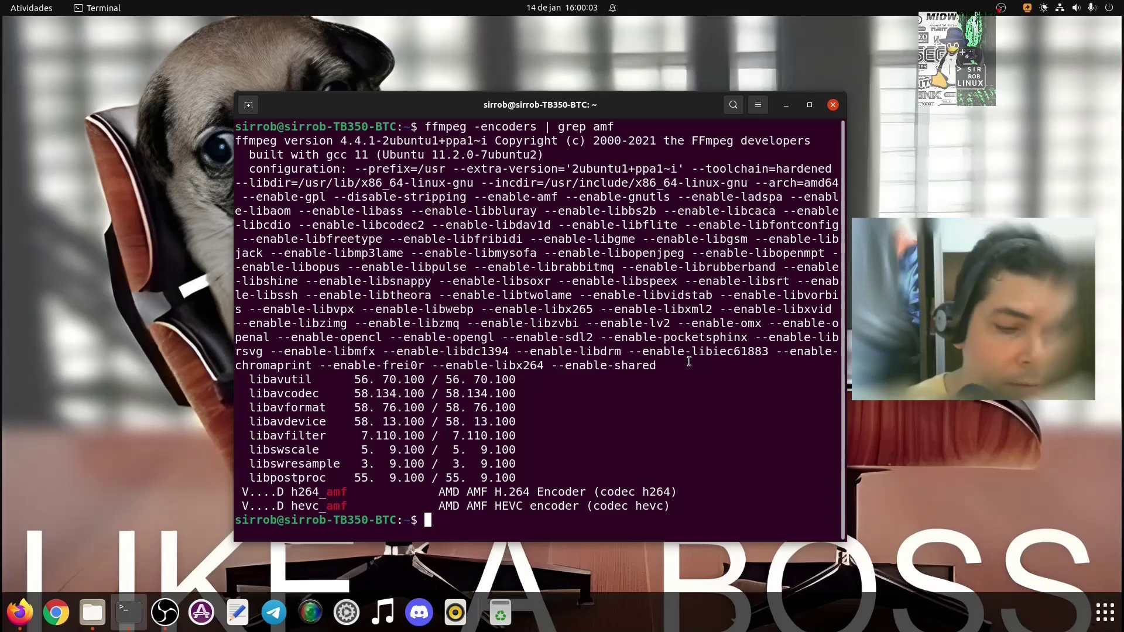
type("obs")
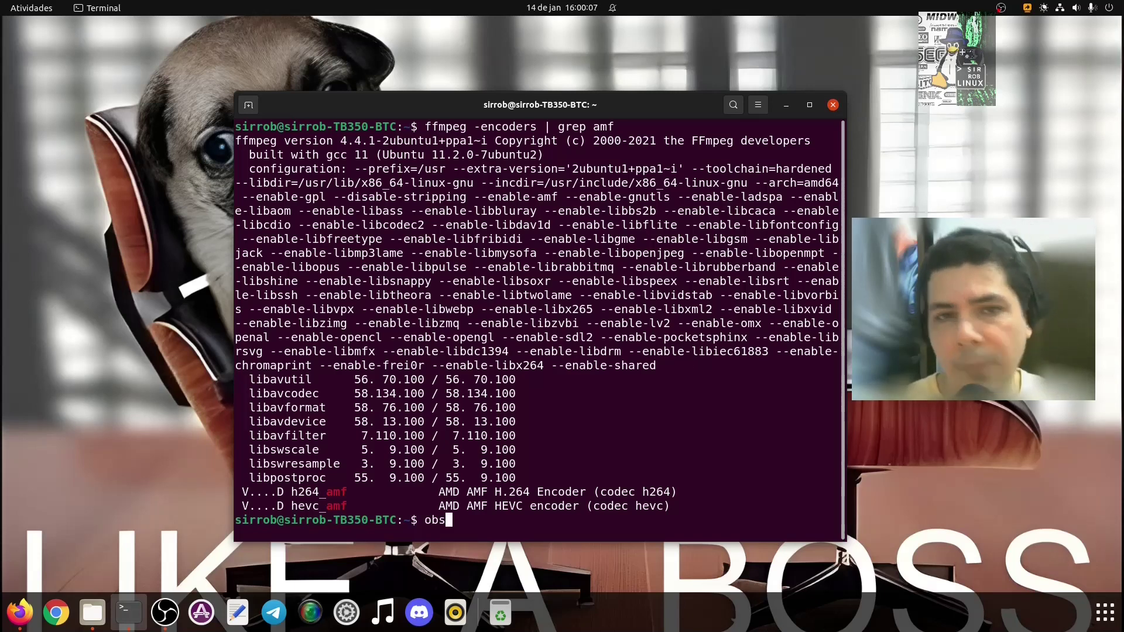
key("Left")
key("Left")
key("Left")
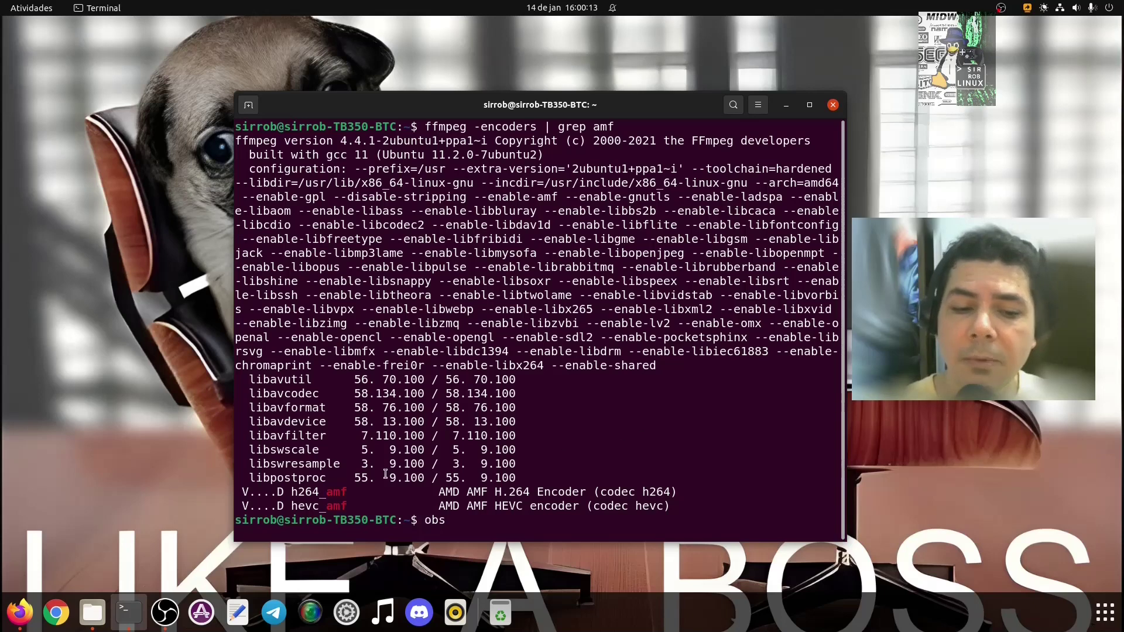
left_click_drag(349, 493, 292, 492)
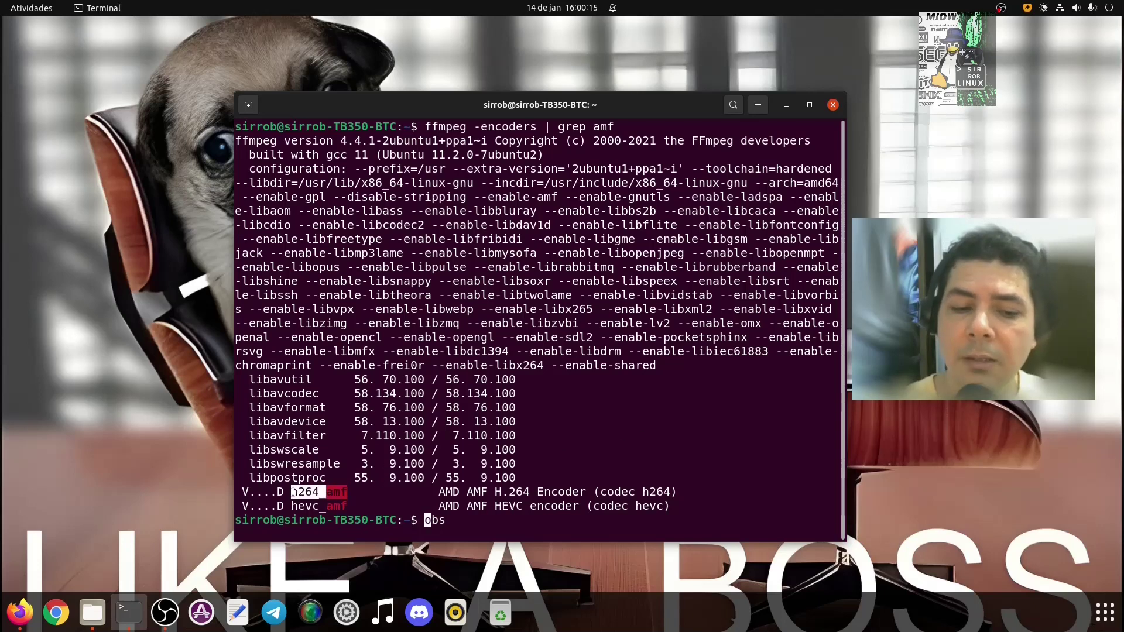
left_click(362, 489)
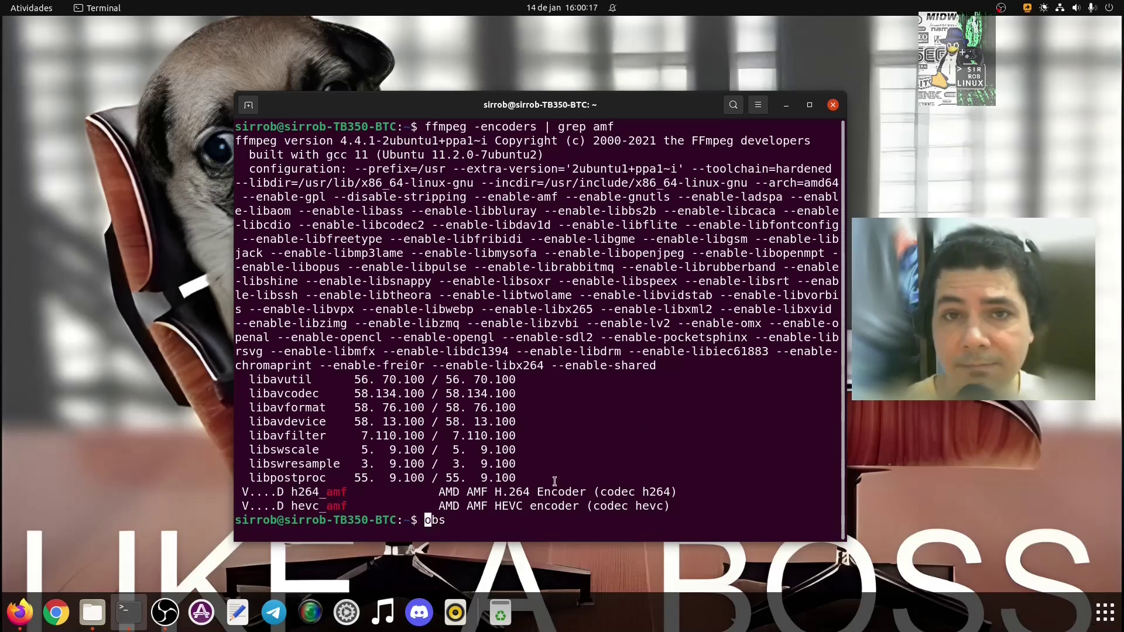
key("Home")
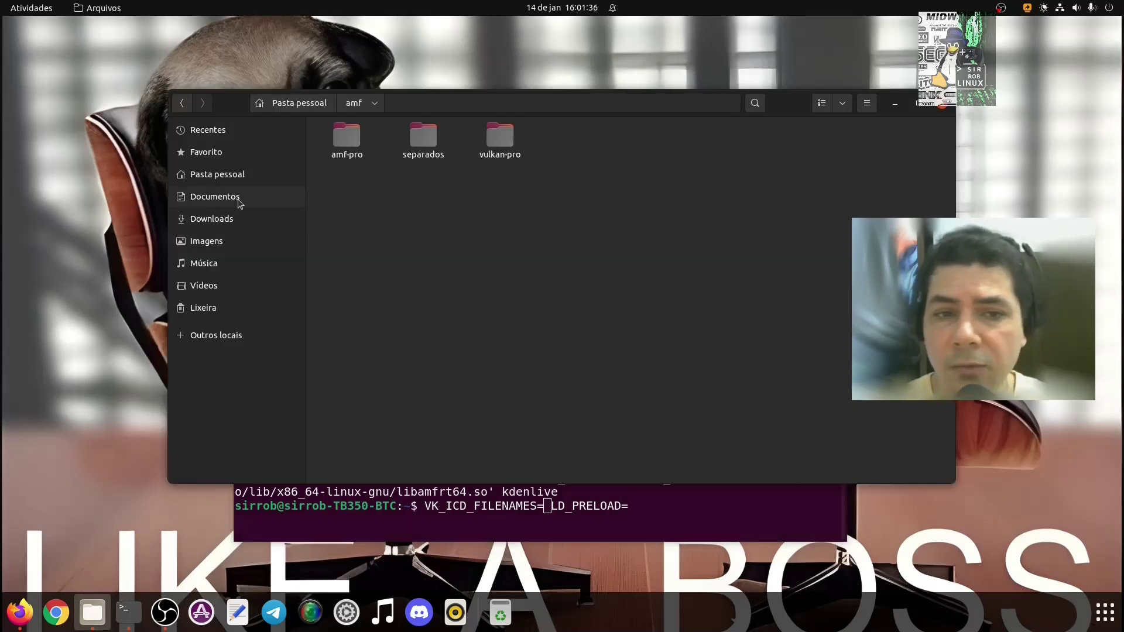
- Switch to the file manager and open amd_icd64.json from amf/vulkan-pro/opt/amdgpu-pro/etc/vulkan/icd.d in the text editor
left_click(93, 612)
double_click(494, 143)
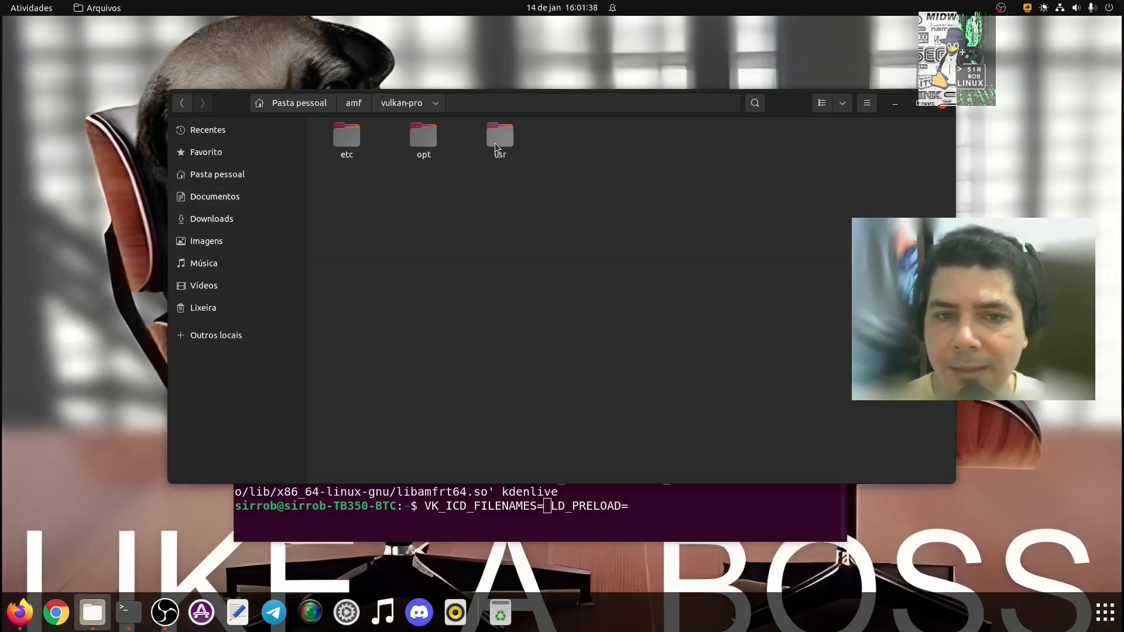
double_click(353, 148)
double_click(354, 146)
double_click(353, 143)
double_click(354, 142)
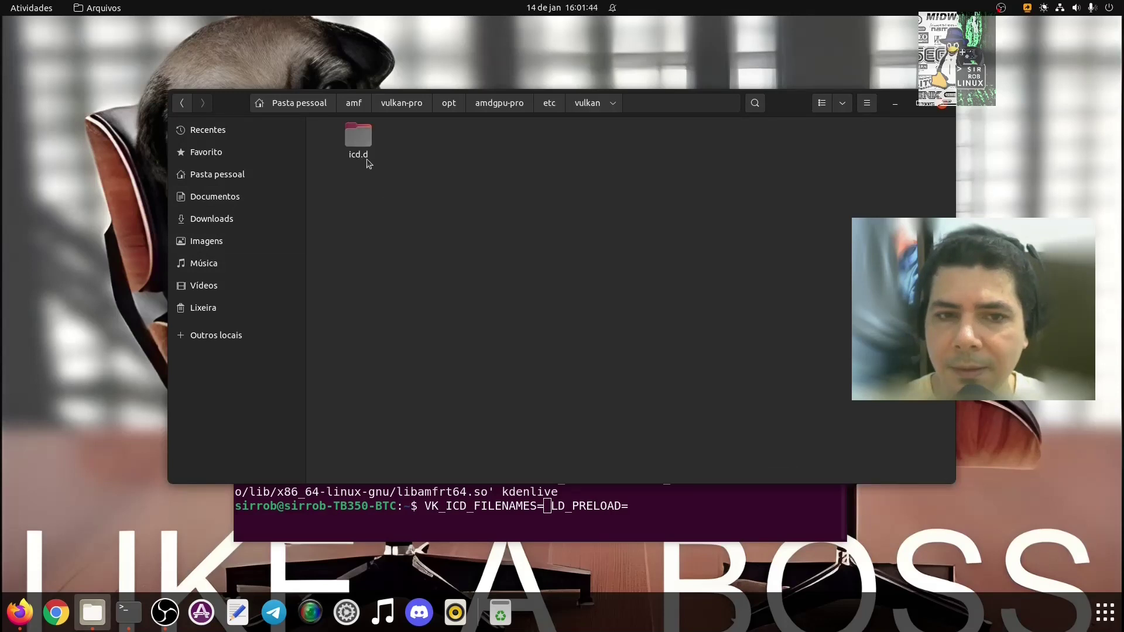
double_click(354, 139)
left_click(358, 140)
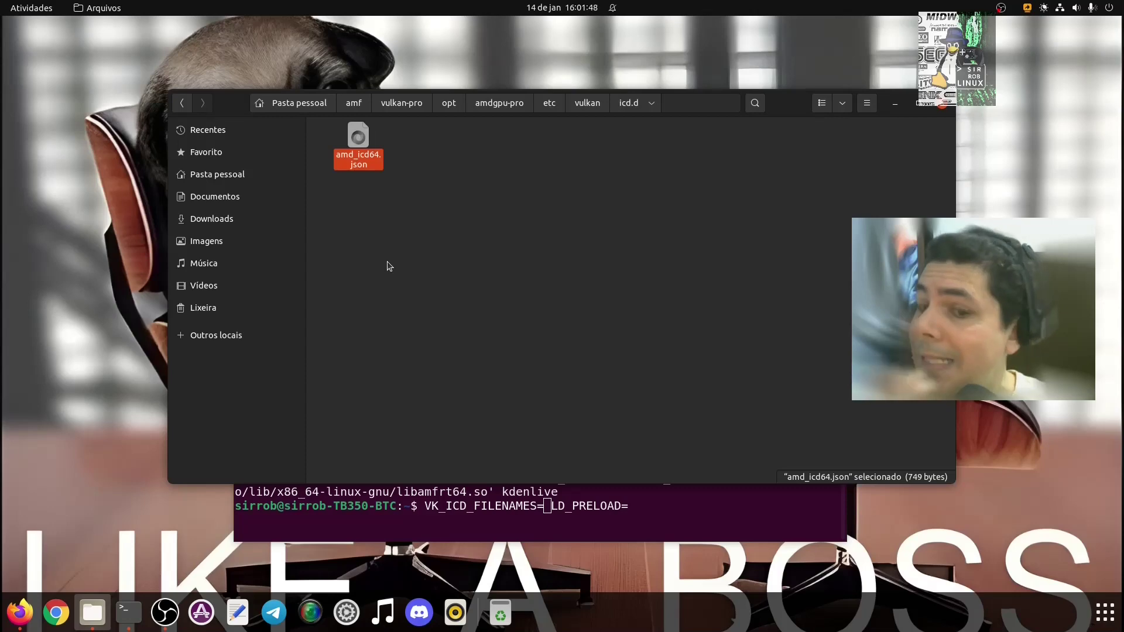
right_click(360, 164)
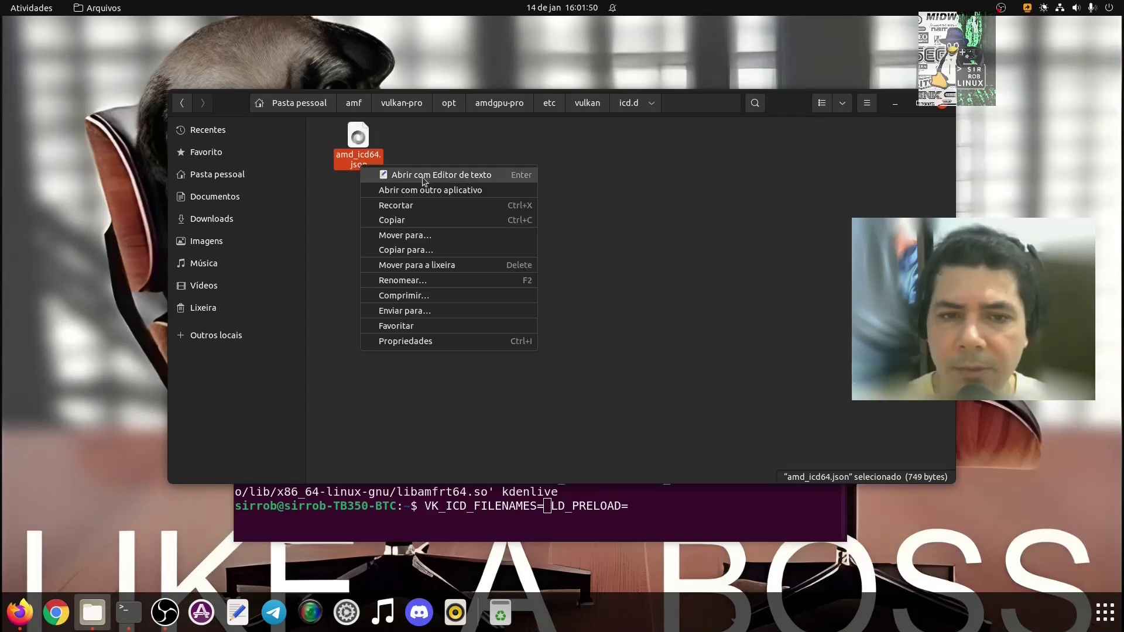
left_click(455, 176)
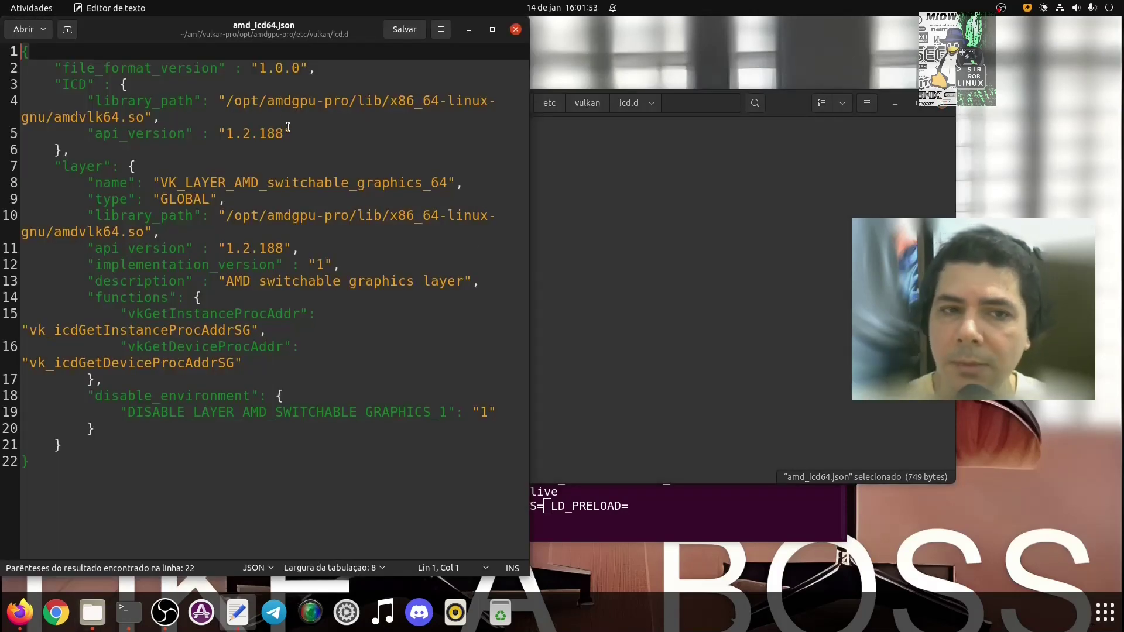
- Examine the library_path value in the ICD section of amd_icd64.json, including its amdvlk64.so file name
left_click_drag(226, 102, 144, 115)
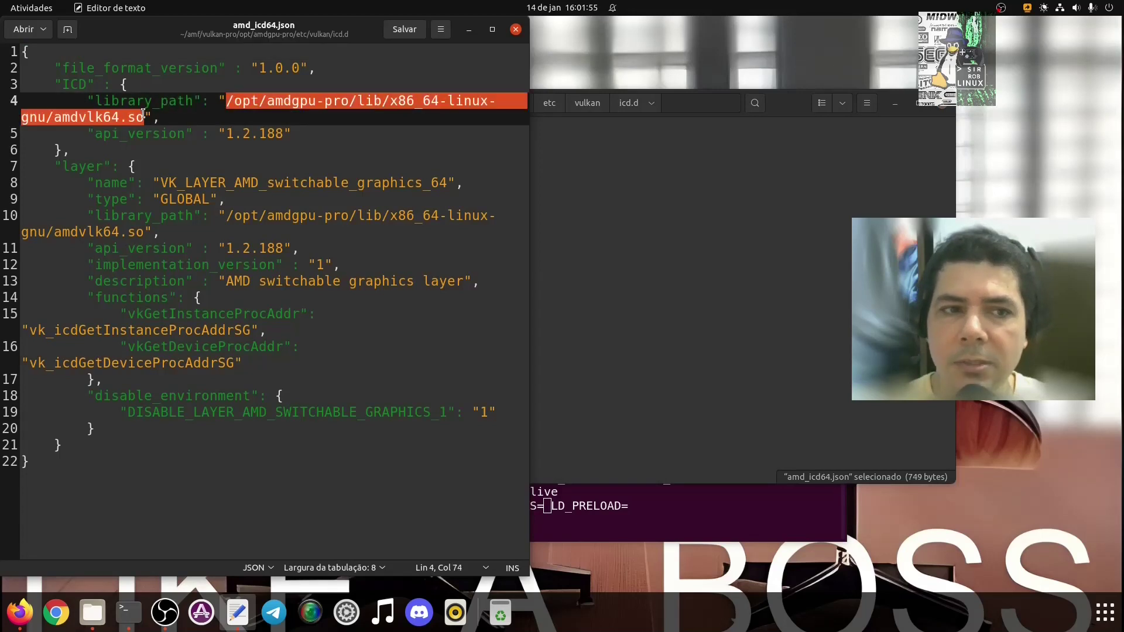
left_click(103, 117)
left_click_drag(62, 118, 143, 118)
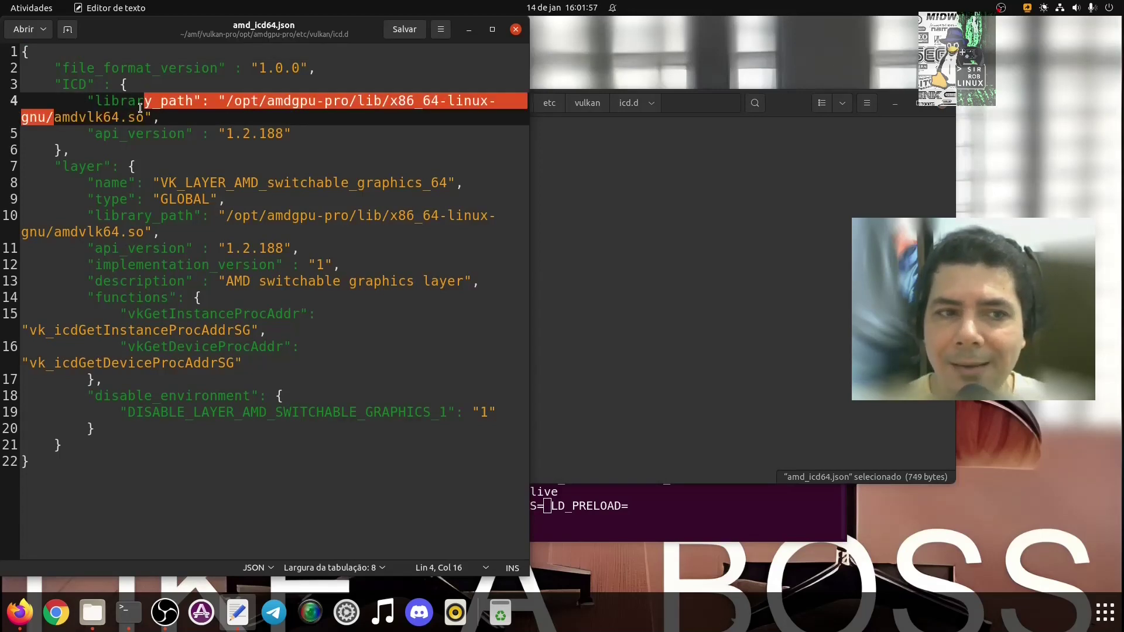
left_click(282, 155)
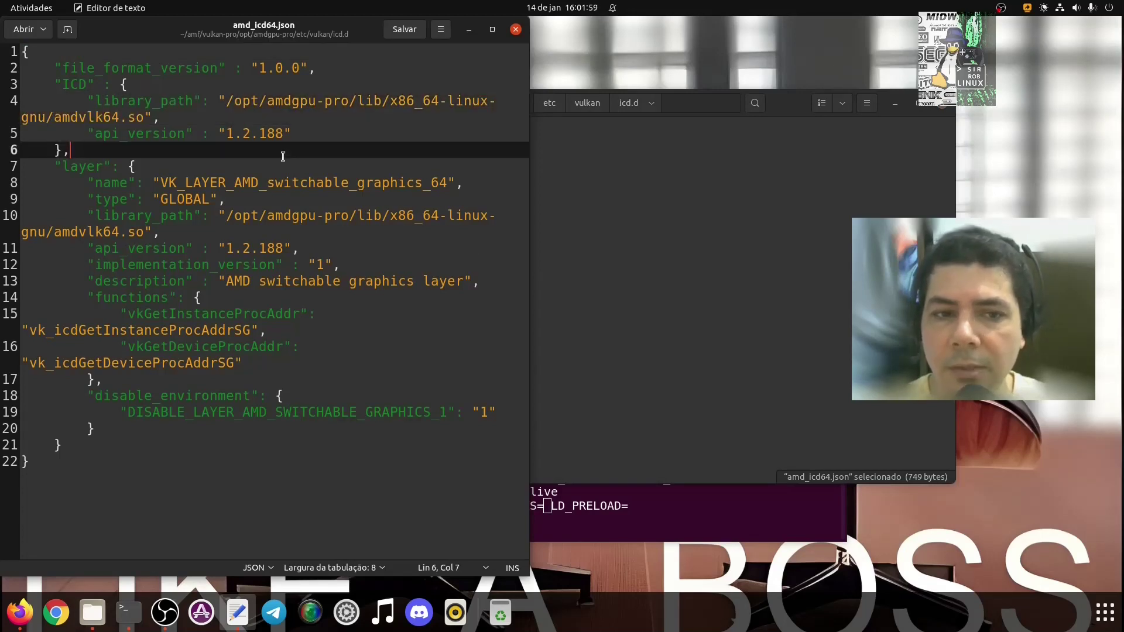
- Check the layer section's library_path in amd_icd64.json and locate amdvlk64.so in amf/vulkan-pro/opt/amdgpu-pro/lib/x86_64-linux-gnu
left_click_drag(222, 216, 363, 206)
left_click(452, 217)
left_click(663, 245)
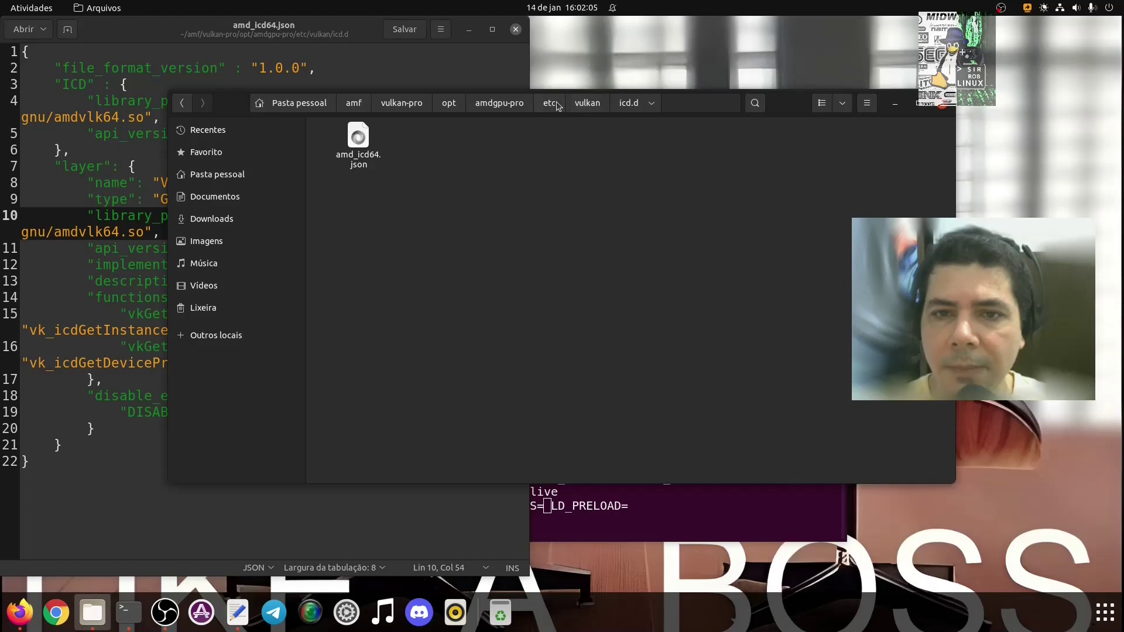
left_click(499, 103)
double_click(433, 137)
double_click(353, 149)
left_click(354, 163)
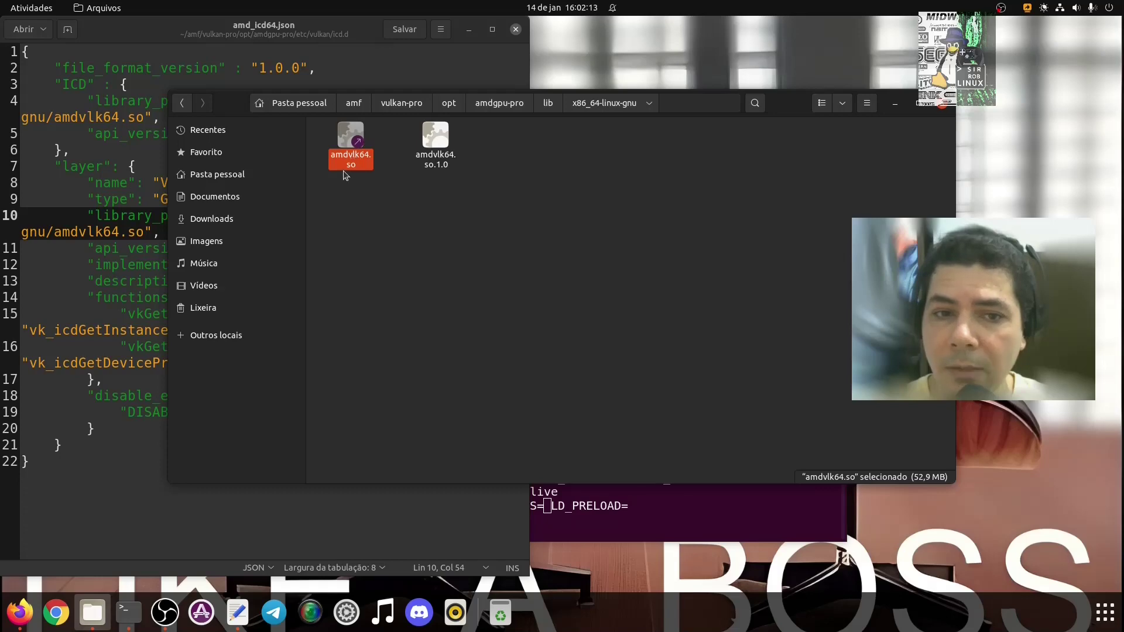
- Return to the terminal and discard the unfinished VK_ICD_FILENAMES= LD_PRELOAD= command
left_click(136, 166)
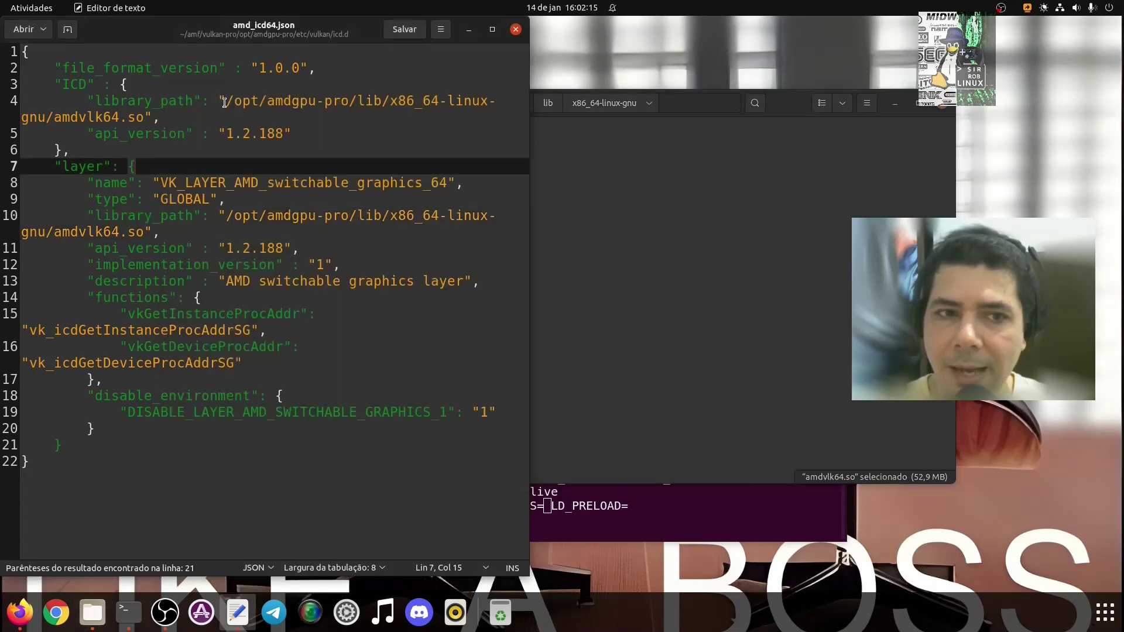
left_click(659, 504)
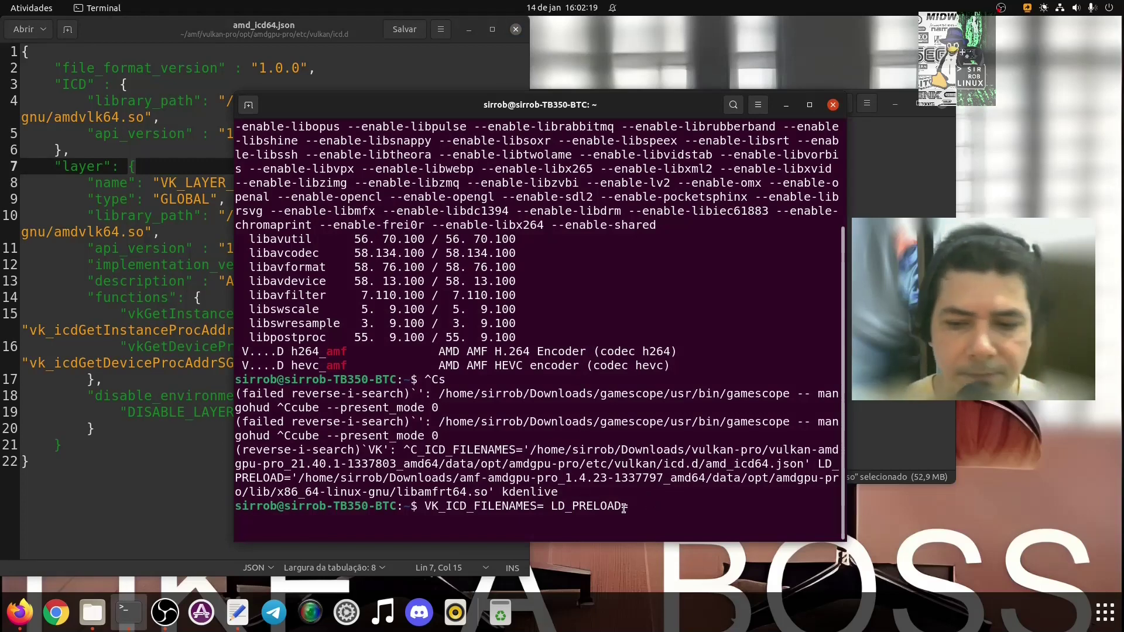
left_click_drag(628, 507, 424, 505)
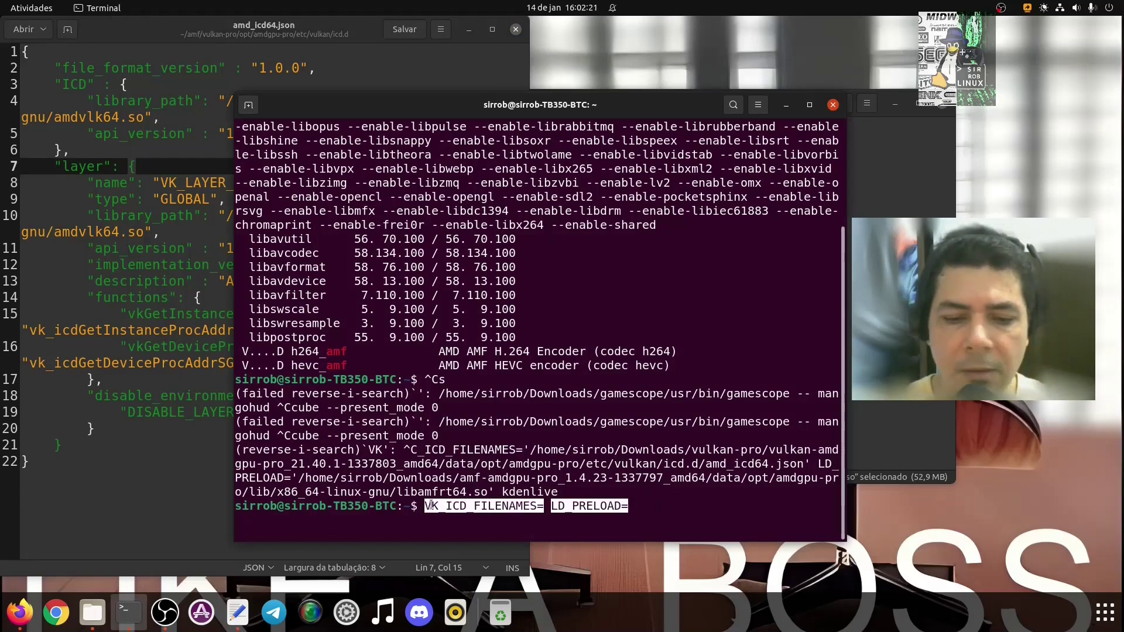
left_click(547, 506)
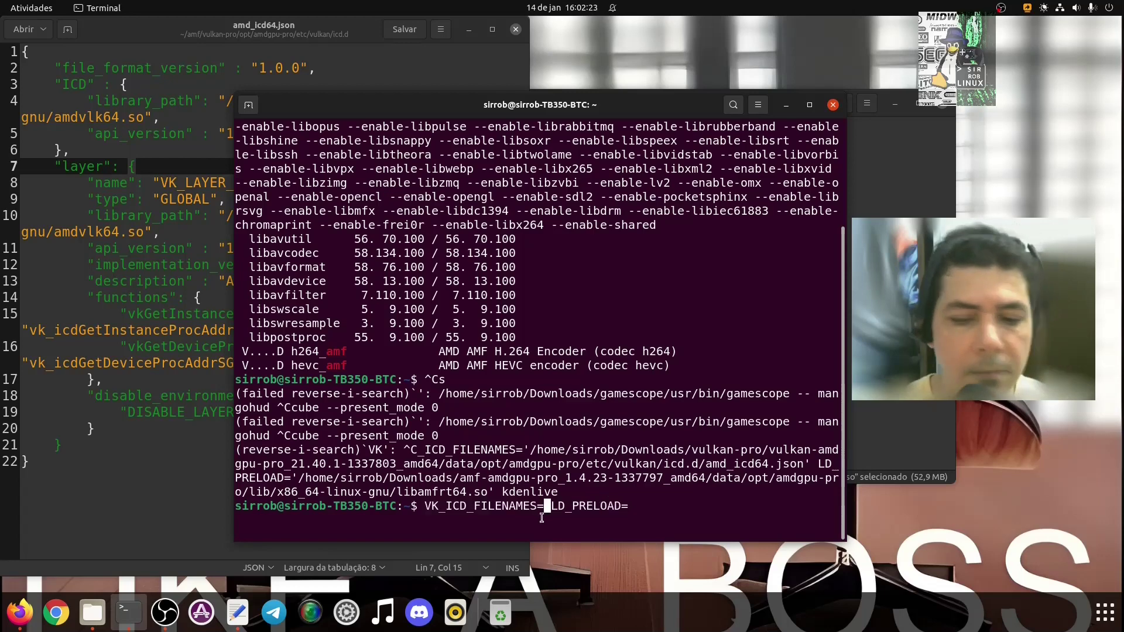
key("ctrl+c")
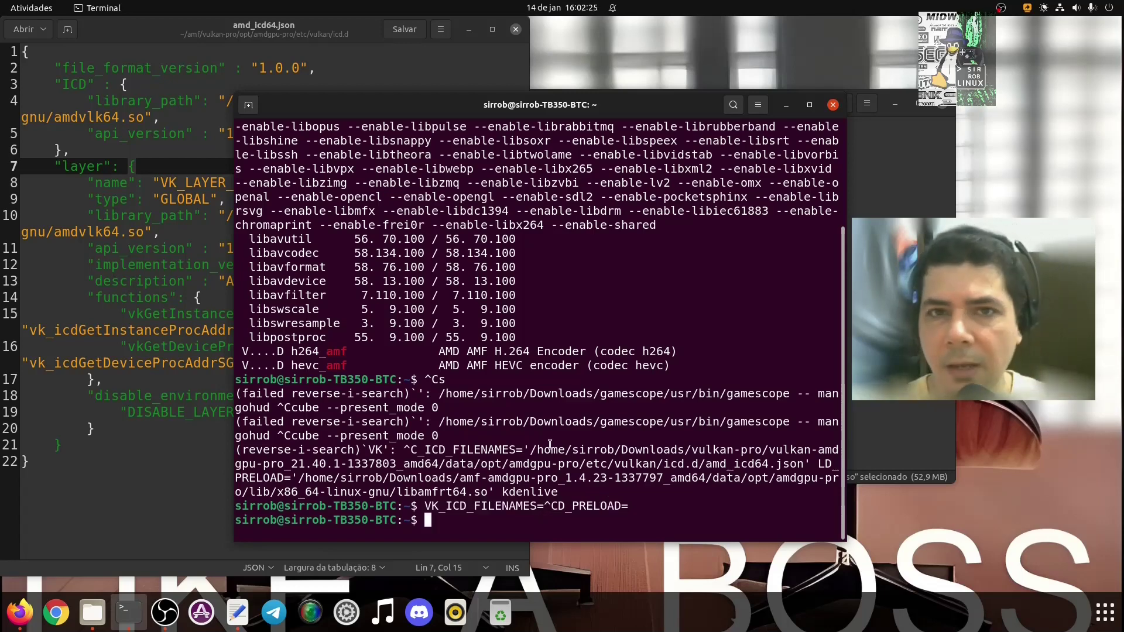
- Insert the full path of amdvlk64.so at the terminal prompt and copy it without the surrounding quotes
key("alt+Tab")
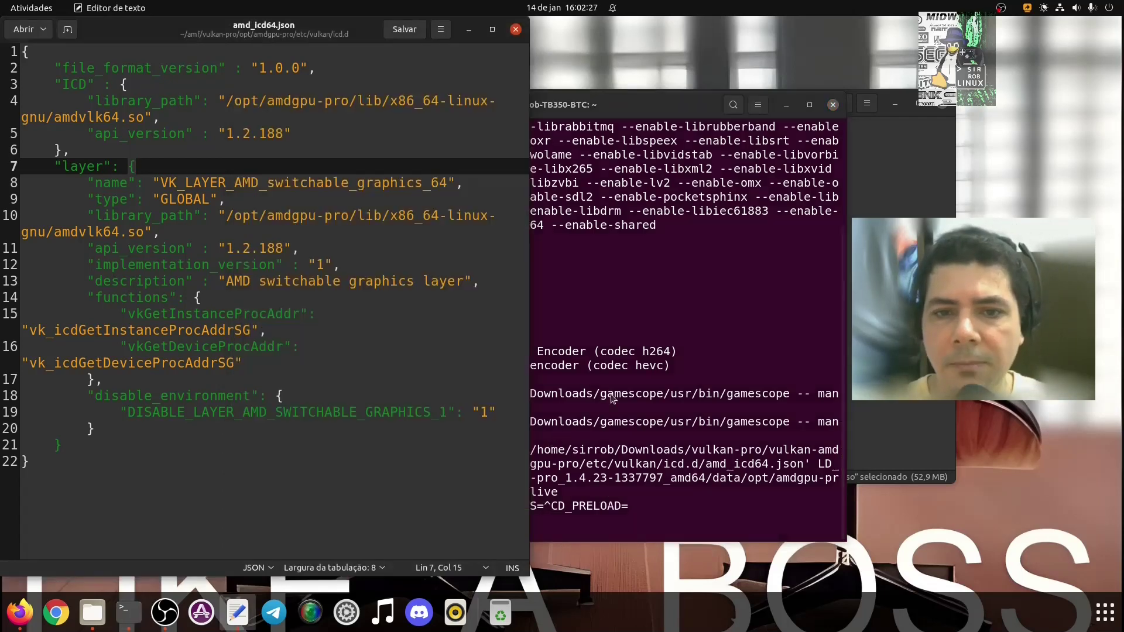
key("alt+Tab")
key("Tab")
left_click_drag(350, 166, 584, 386)
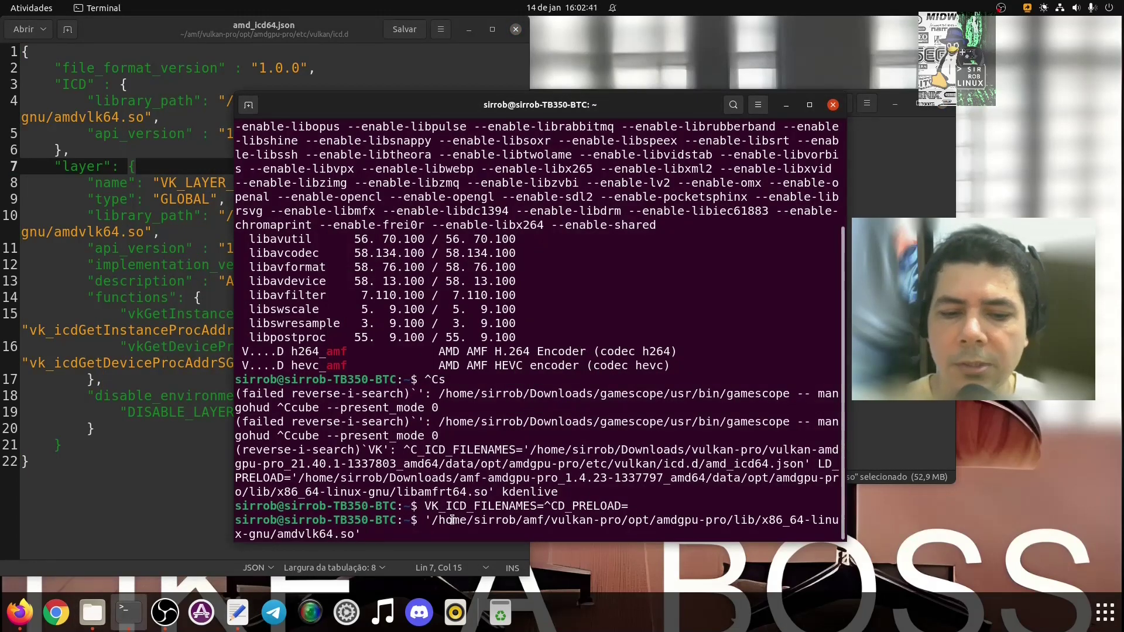
left_click_drag(432, 520, 355, 534)
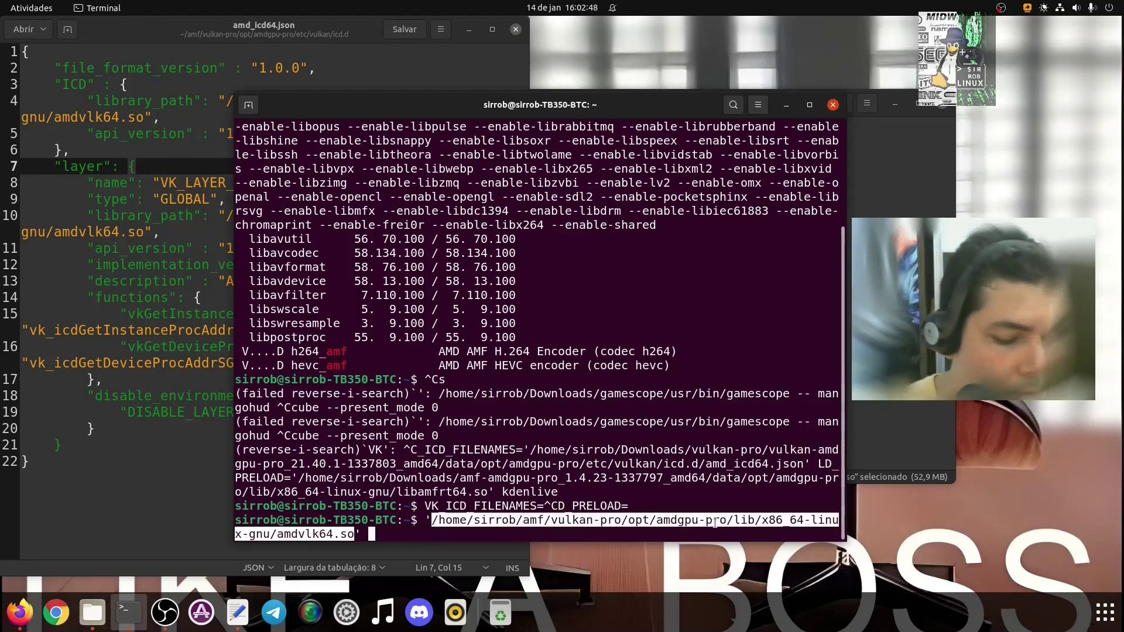
- Replace the library_path values in the ICD and layer sections of amd_icd64.json with the copied amdvlk64.so path, and save and close the file
left_click(205, 117)
left_click_drag(227, 101, 141, 116)
key("ctrl+v")
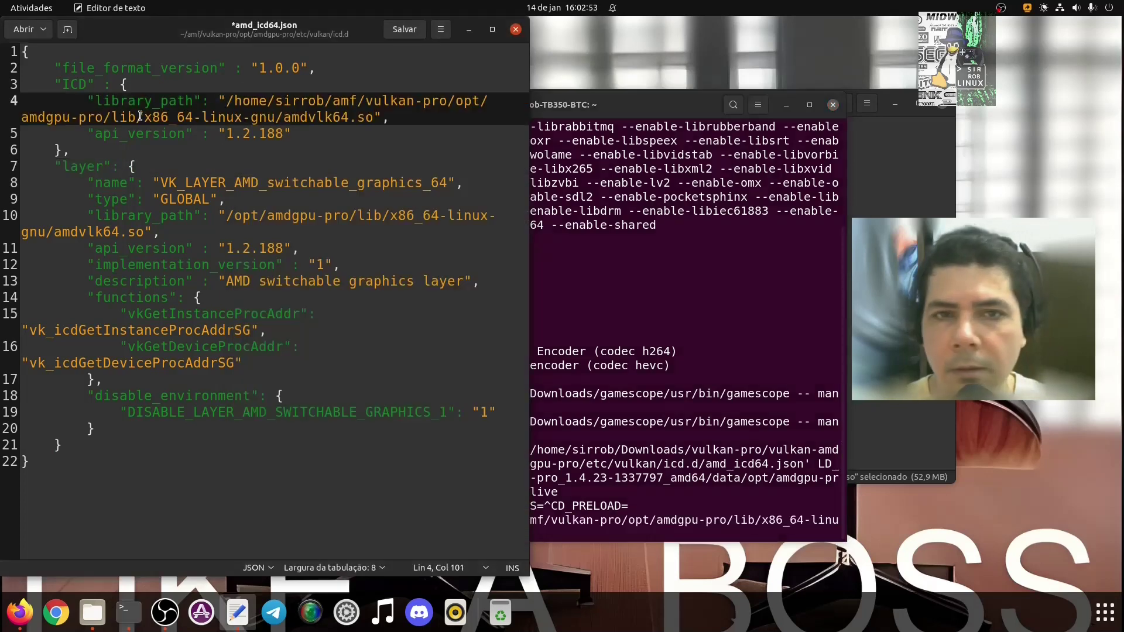
left_click_drag(225, 218, 148, 229)
key("ctrl+v")
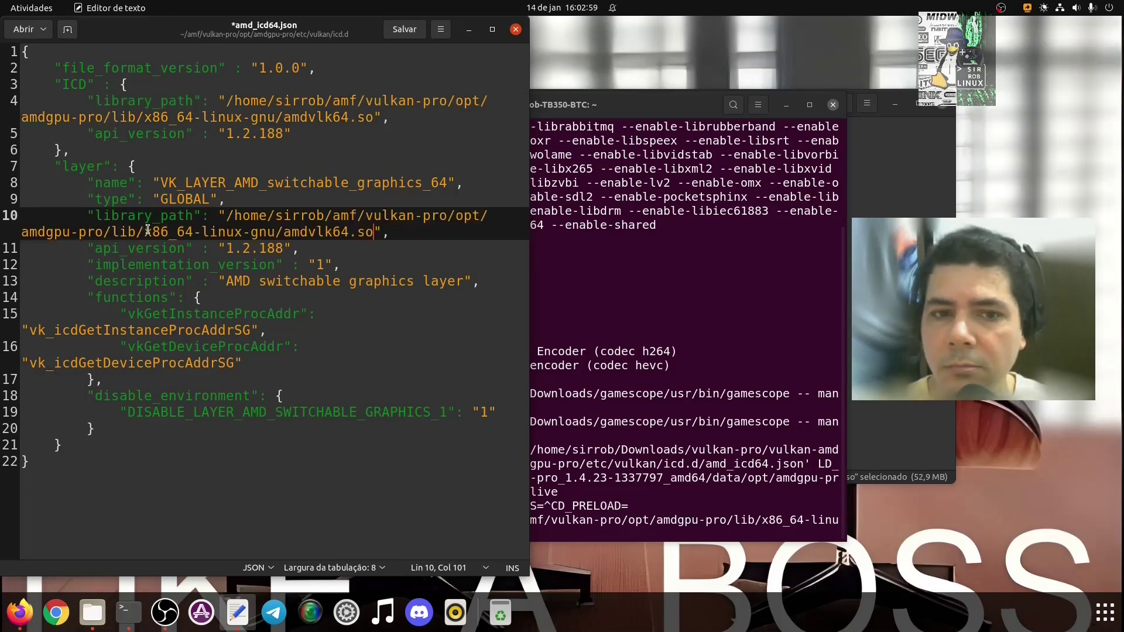
left_click(403, 29)
left_click(516, 29)
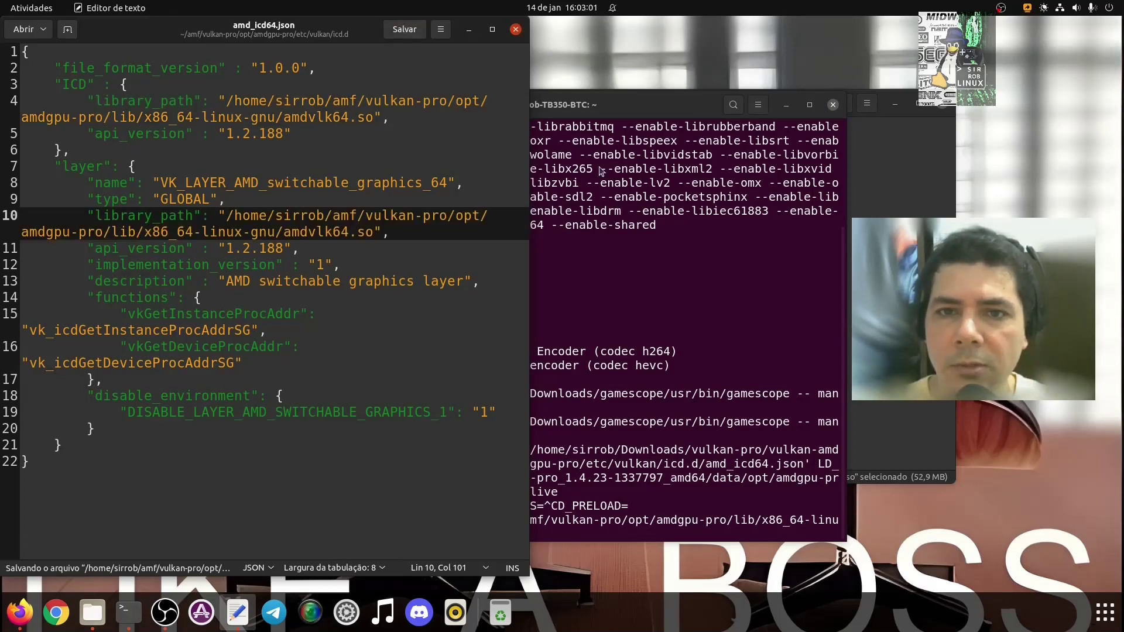
- Discard the amdvlk64.so path at the terminal prompt and start a new command with VK_ICD_FILENAMES=
key("alt+Tab")
left_click(448, 219)
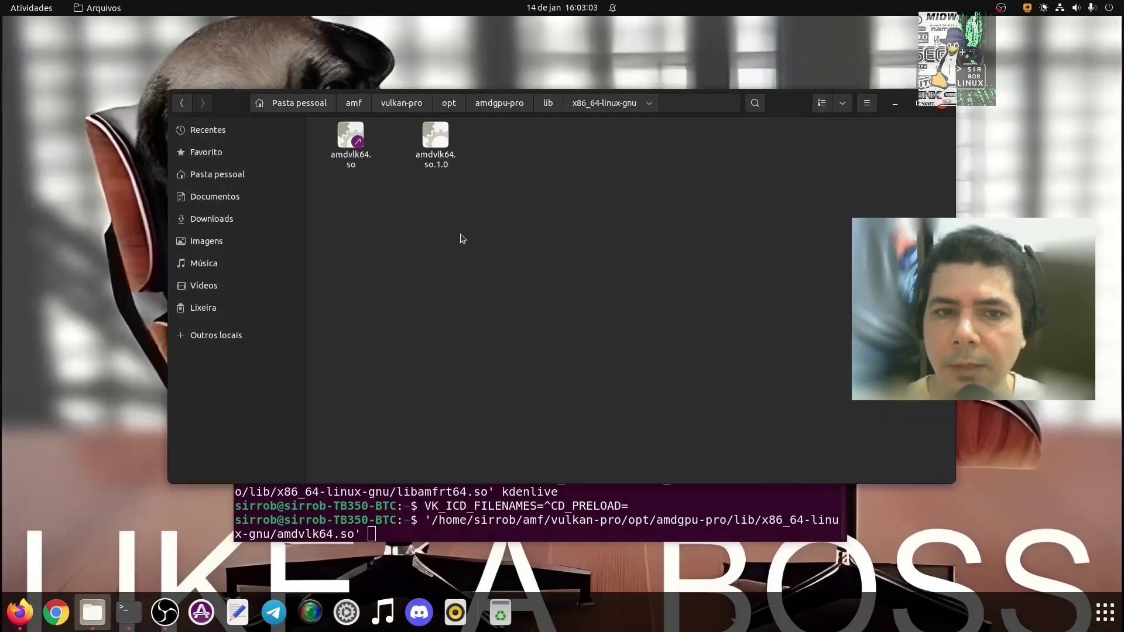
left_click(534, 509)
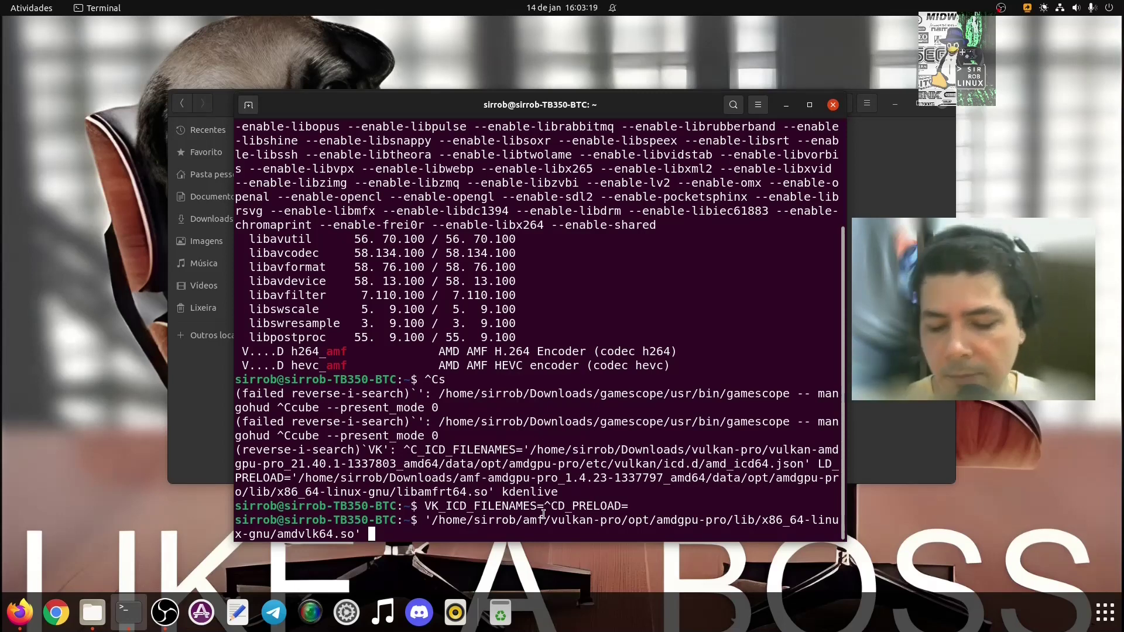
left_click_drag(423, 508, 545, 509)
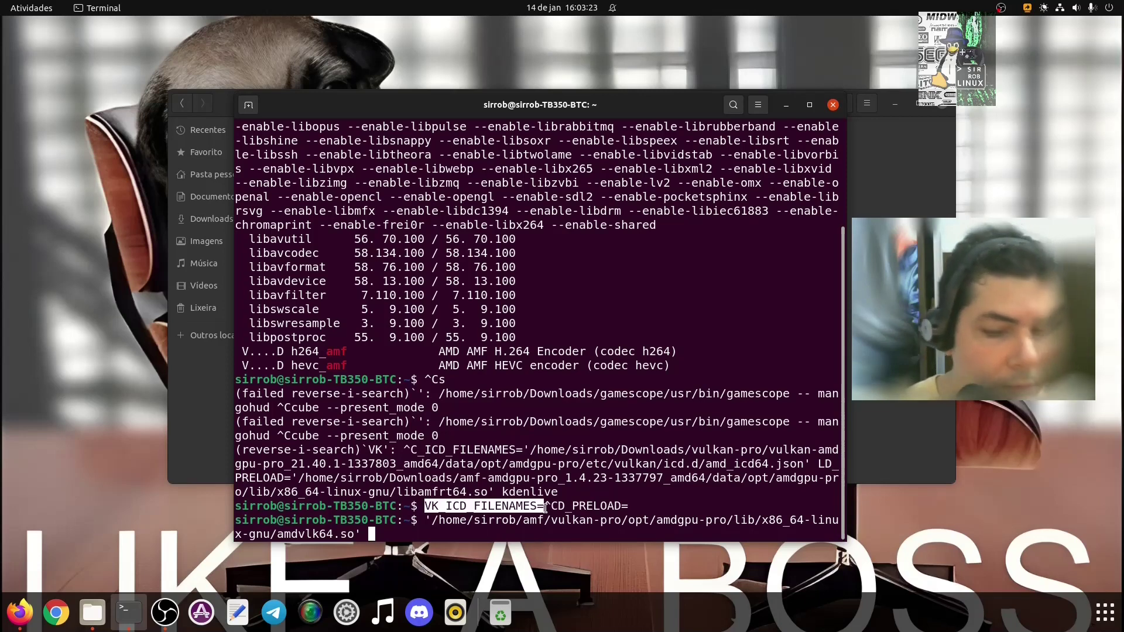
key("ctrl+c")
middle_click(544, 509)
- Insert the path of amd_icd64.json from vulkan-pro/opt/amdgpu-pro/etc/vulkan/icd.d as the VK_ICD_FILENAMES value and append LD_PRELOAD= to the command
left_click(838, 295)
left_click(838, 296)
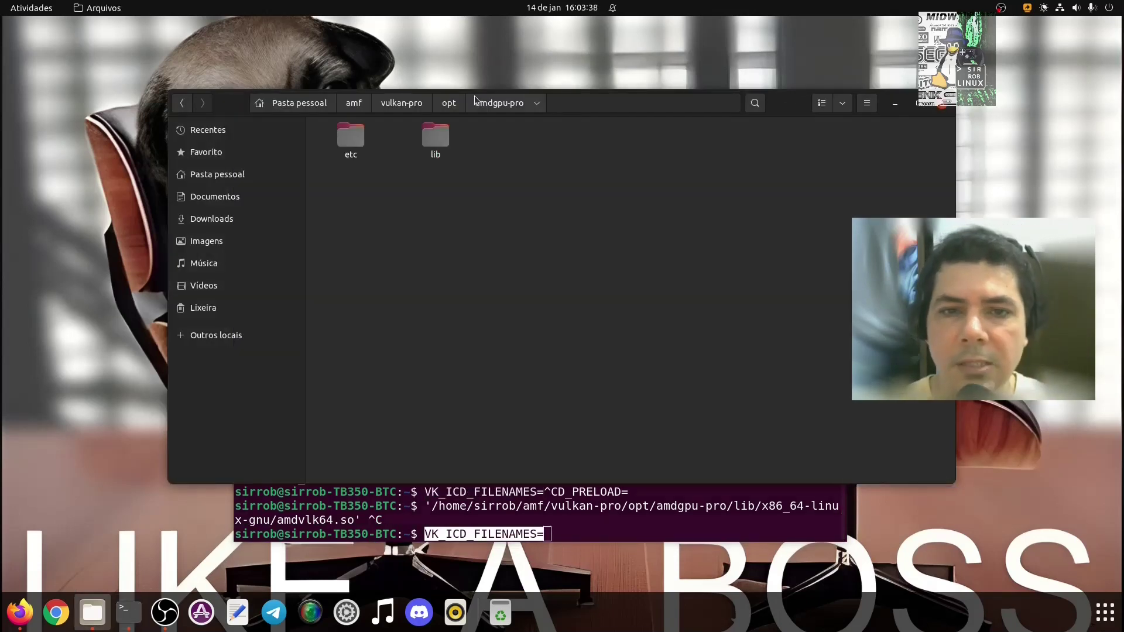
double_click(354, 139)
double_click(354, 140)
double_click(354, 140)
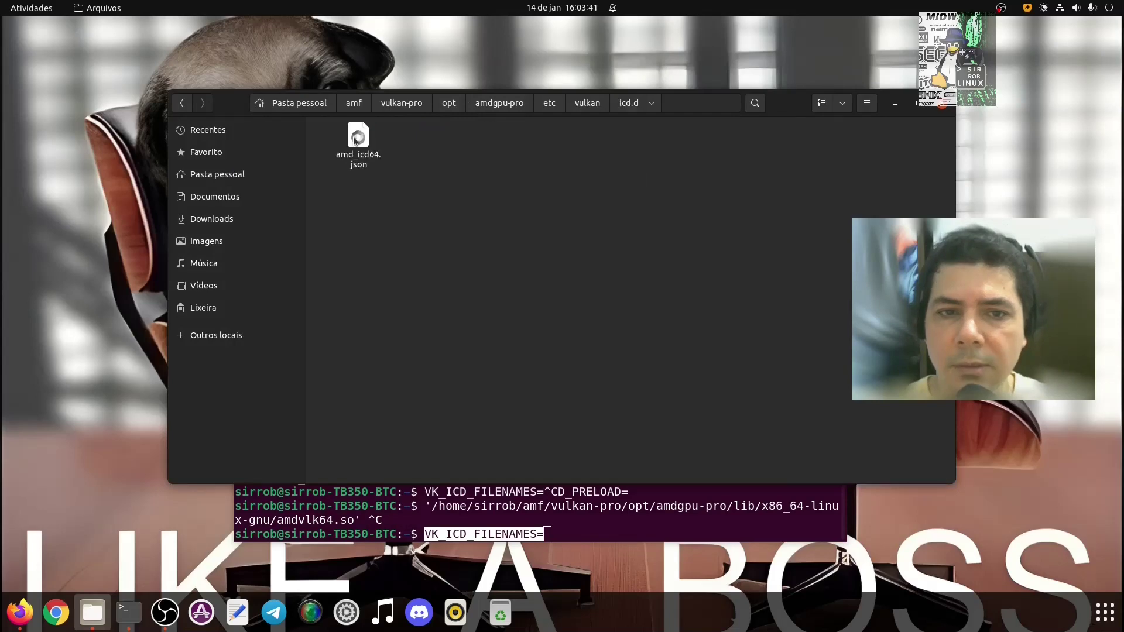
left_click_drag(357, 149, 550, 446)
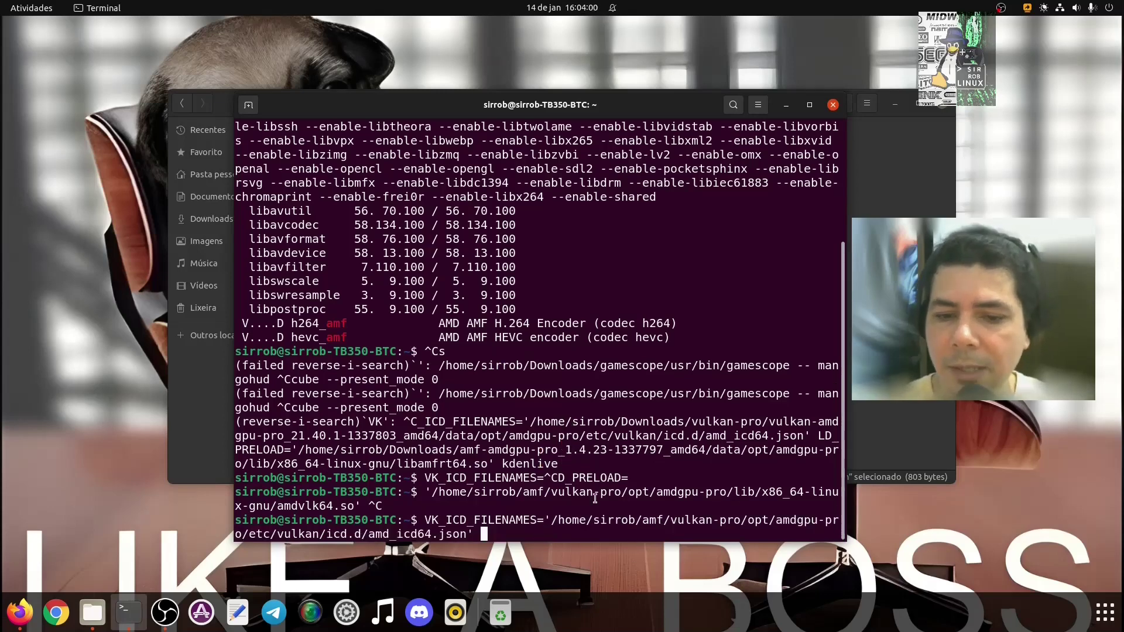
type("LD_PR")
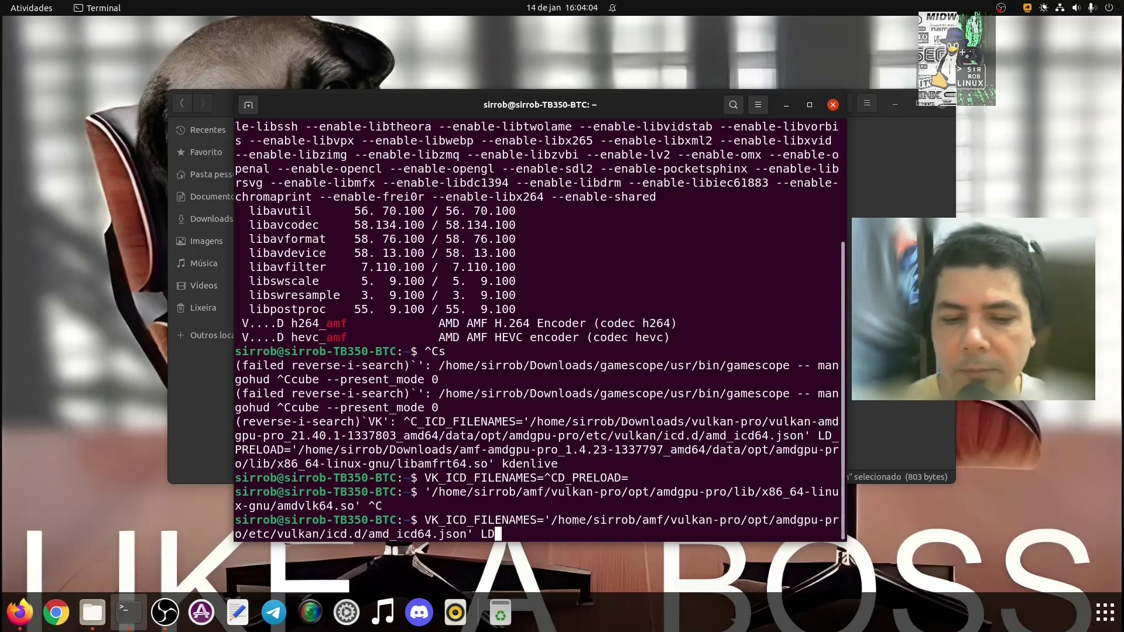
type("ELOAD=")
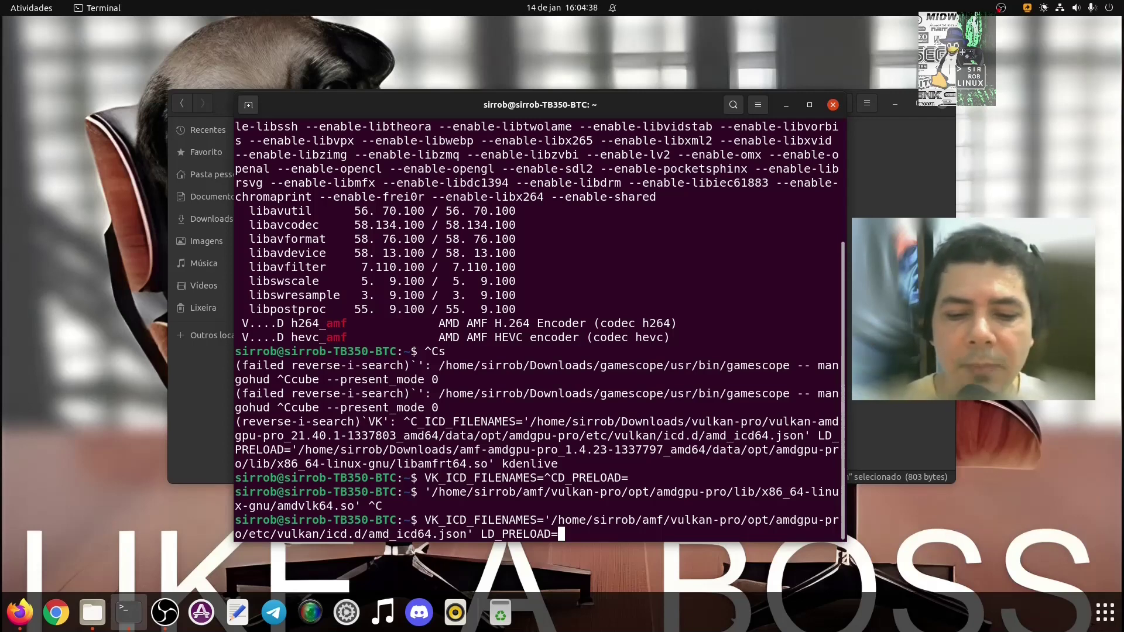
- Return to the amf folder in the file manager and open amf-pro/opt/amdgpu-pro/lib/x86_64-linux-gnu
key("alt+Tab")
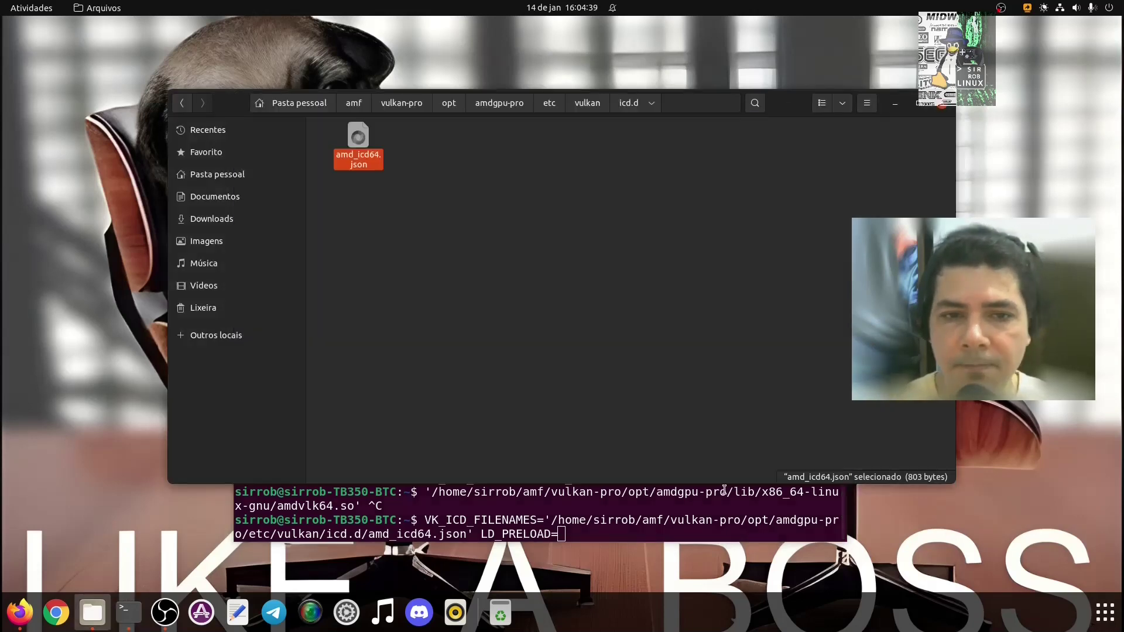
left_click(548, 104)
left_click(499, 104)
left_click(449, 104)
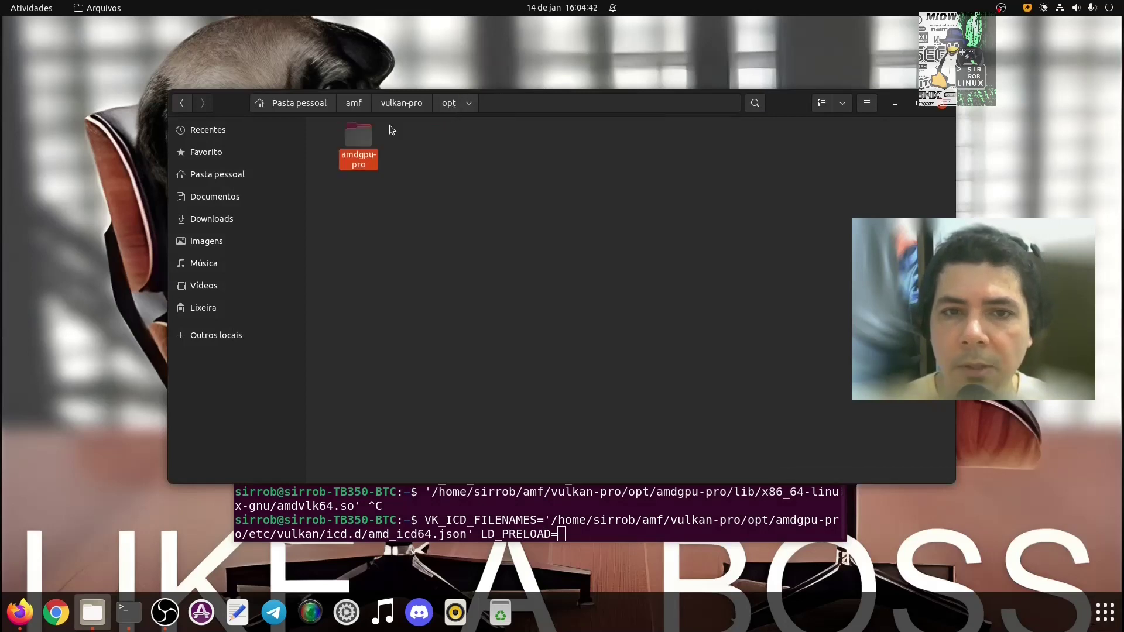
left_click(401, 104)
left_click(353, 103)
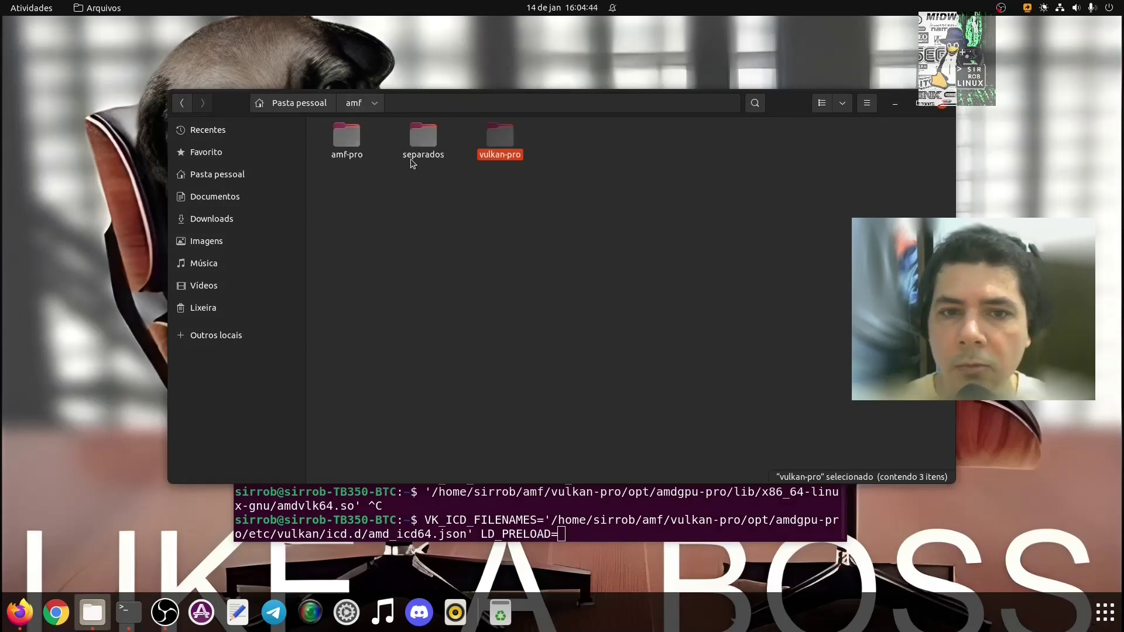
double_click(346, 140)
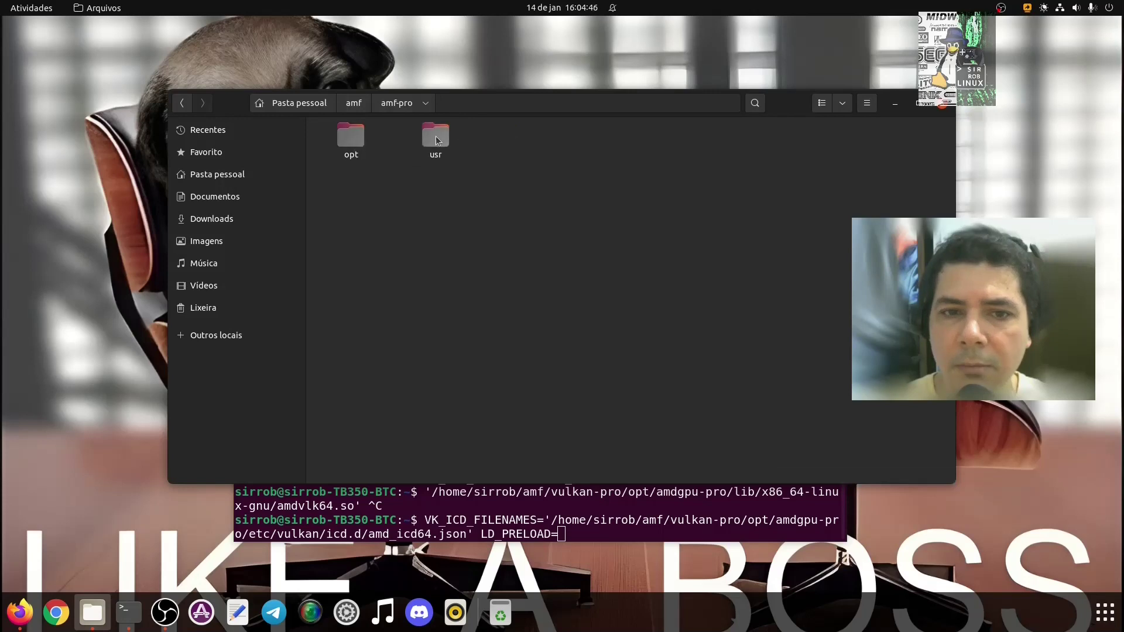
double_click(349, 136)
double_click(361, 138)
left_click(360, 138)
double_click(360, 138)
double_click(360, 138)
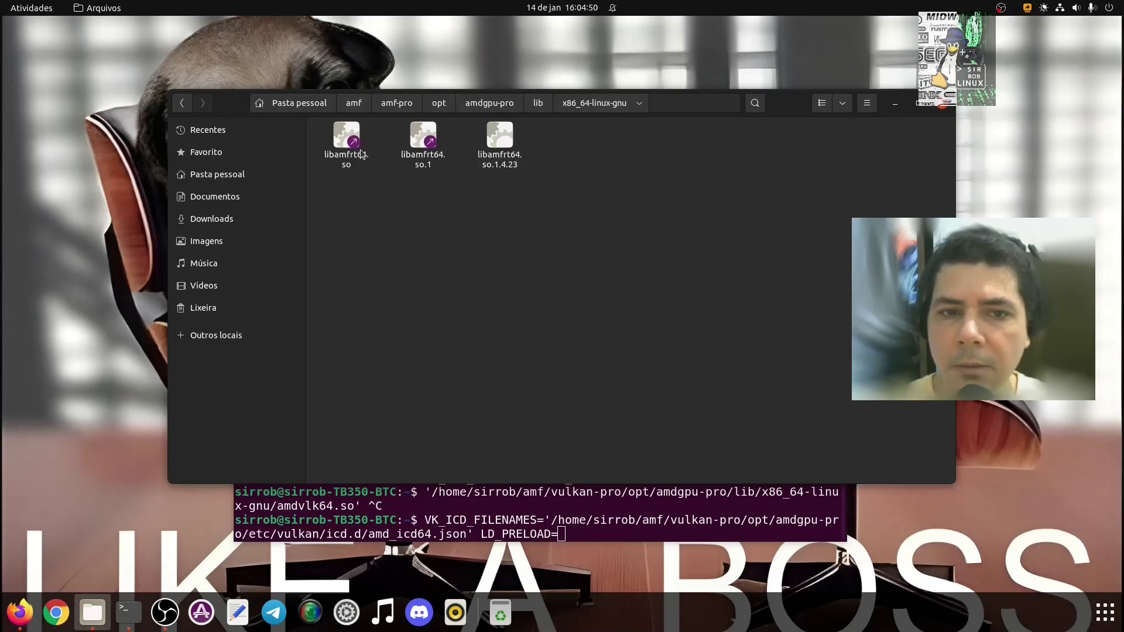
- Insert the full path of libamfrt64.so as the LD_PRELOAD value in the terminal command
left_click(350, 158)
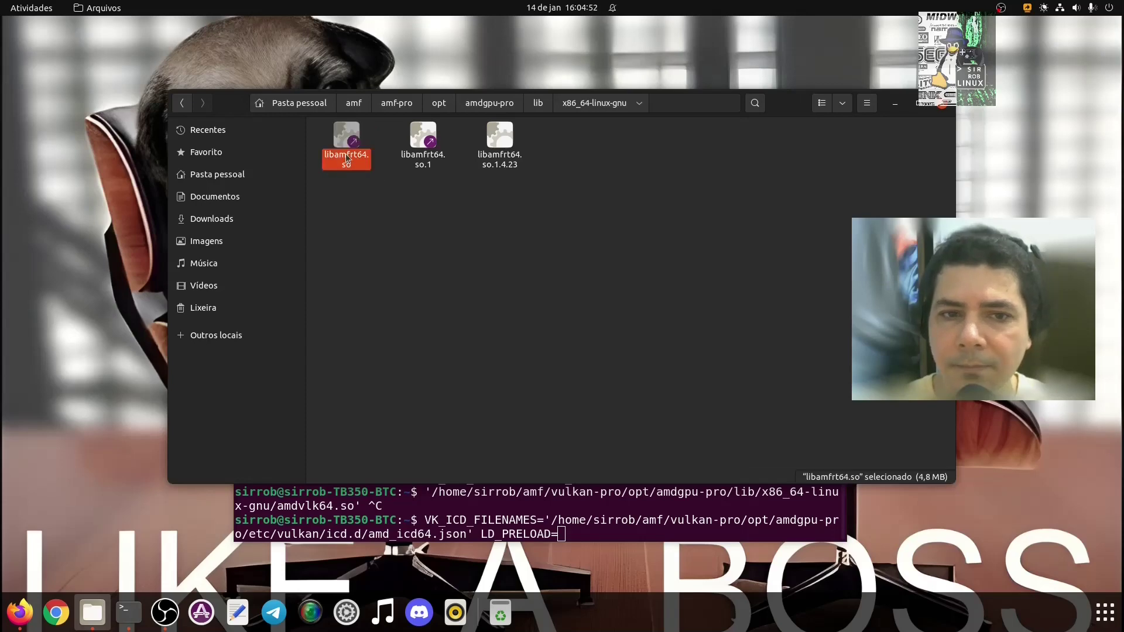
left_click_drag(344, 158, 577, 484)
key("alt+Tab")
left_click_drag(578, 468, 587, 501)
left_click(592, 507)
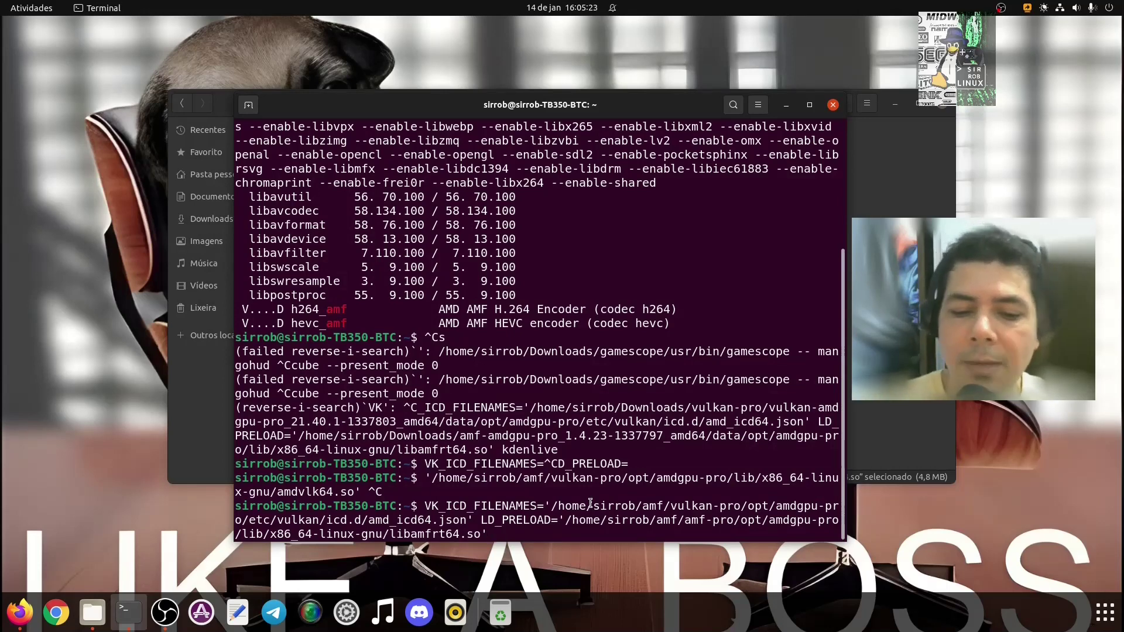
- Append obs in lowercase to the terminal command as the program to launch
type("OBS")
key("BackSpace")
key("BackSpace")
key("BackSpace")
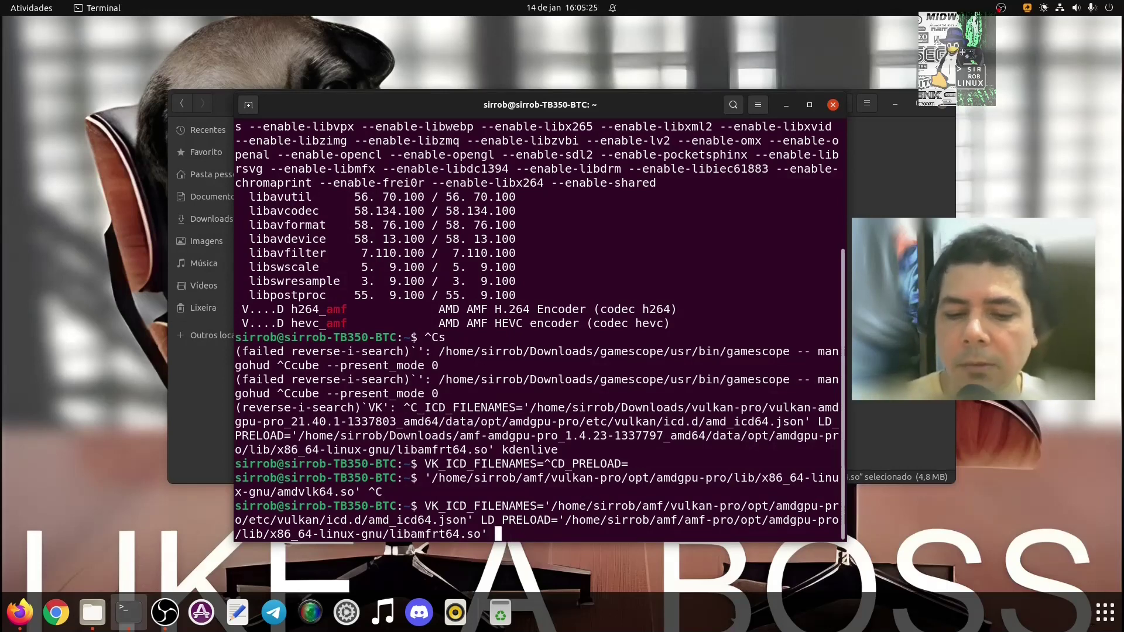
type("obs")
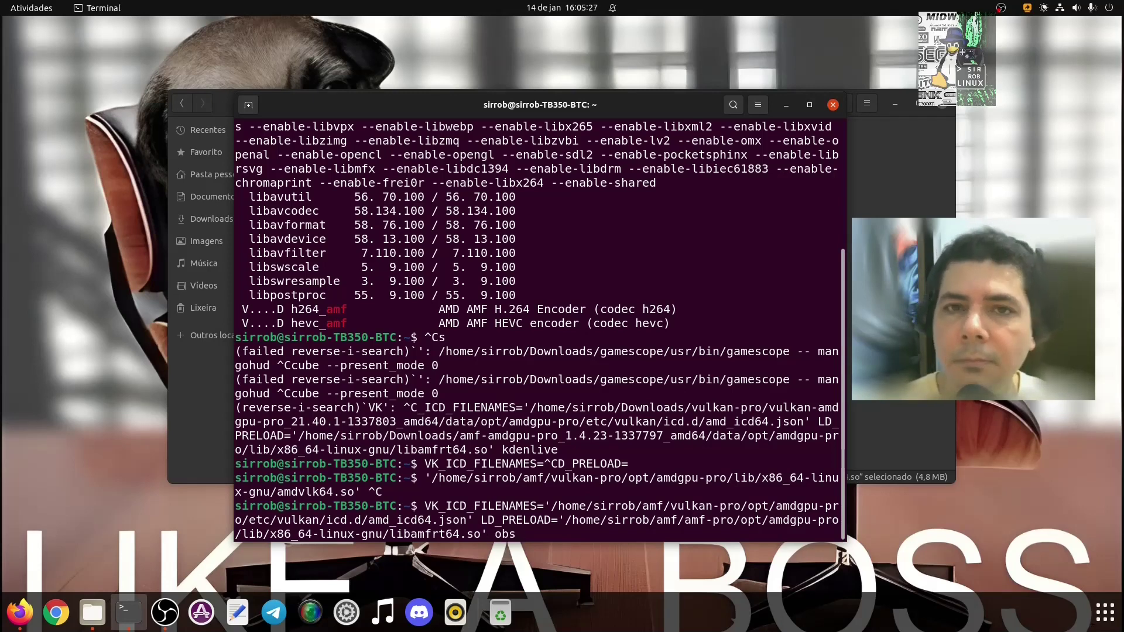
- Replace obs at the end of the command with shotcut and with kdenlive as alternative programs, without running it
key("BackSpace")
key("BackSpace")
key("BackSpace")
type("shotcut")
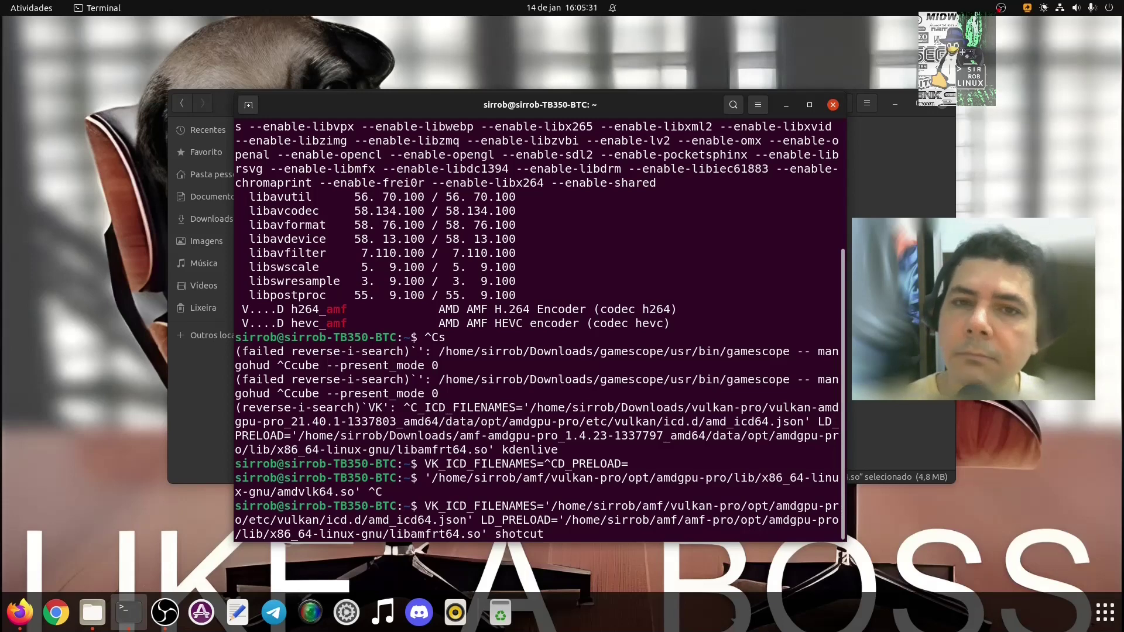
key("BackSpace")
key("BackSpace")
key("BackSpace")
key("BackSpace")
key("BackSpace")
key("BackSpace")
key("BackSpace")
type("kdenlive")
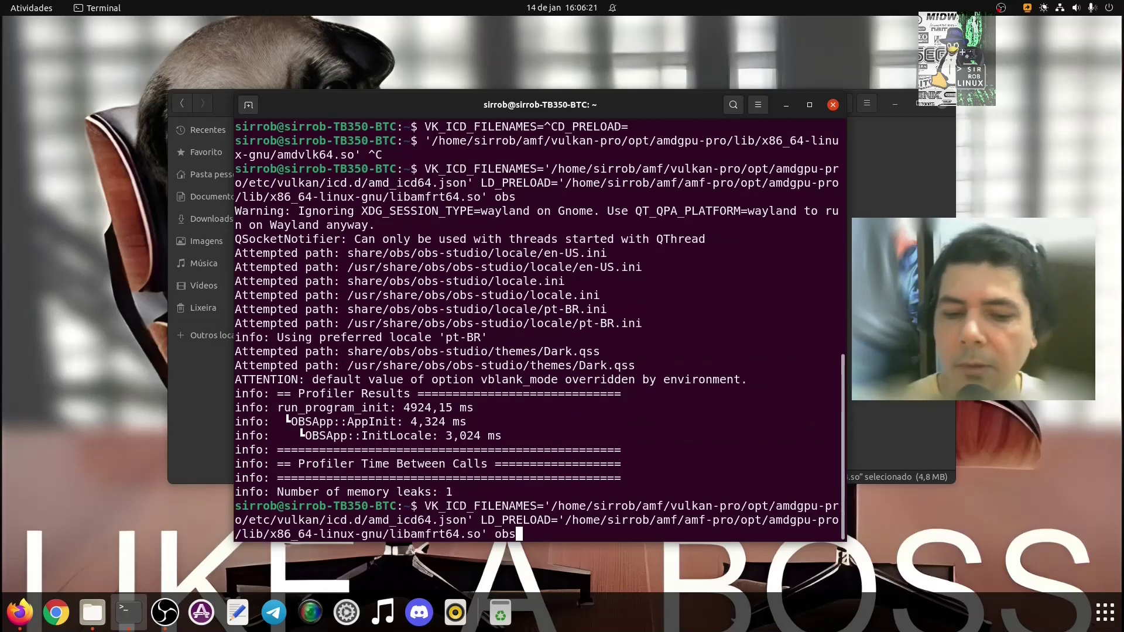
- Replace obs with shotcut at the end of the recalled command and run it to launch Shotcut
key("BackSpace")
key("BackSpace")
key("BackSpace")
type("shu")
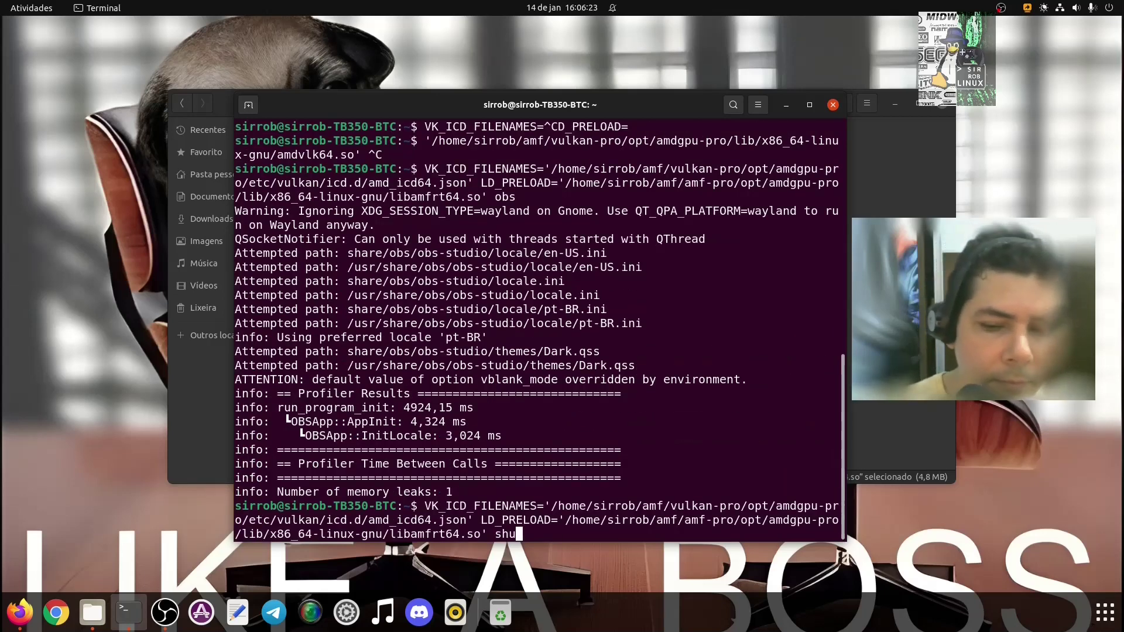
key("BackSpace")
type("otcut")
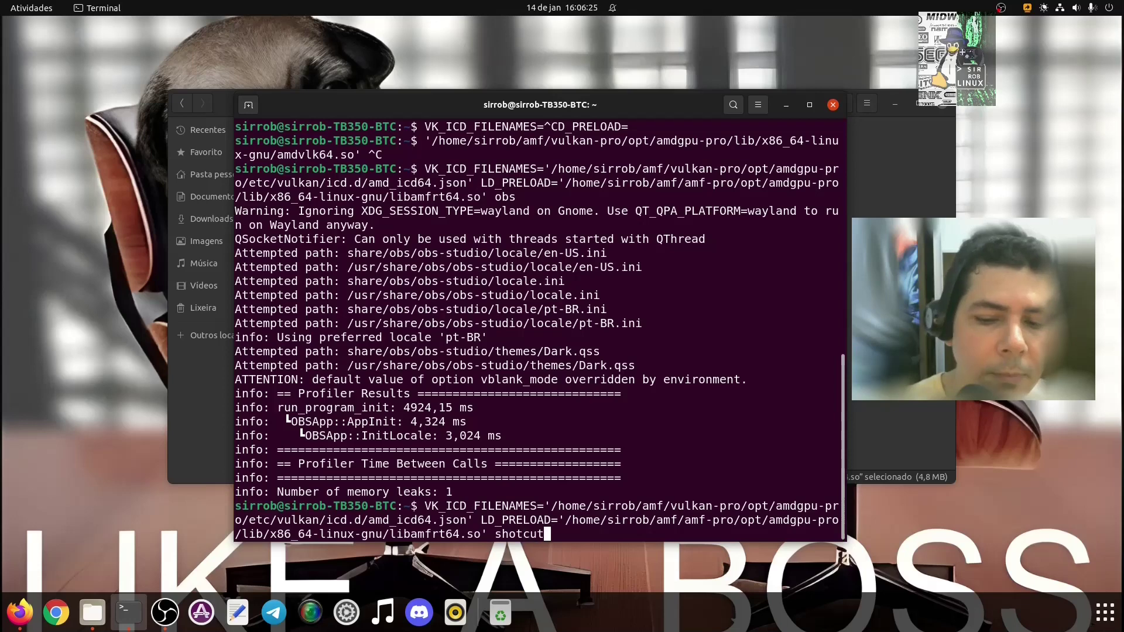
key("Return")
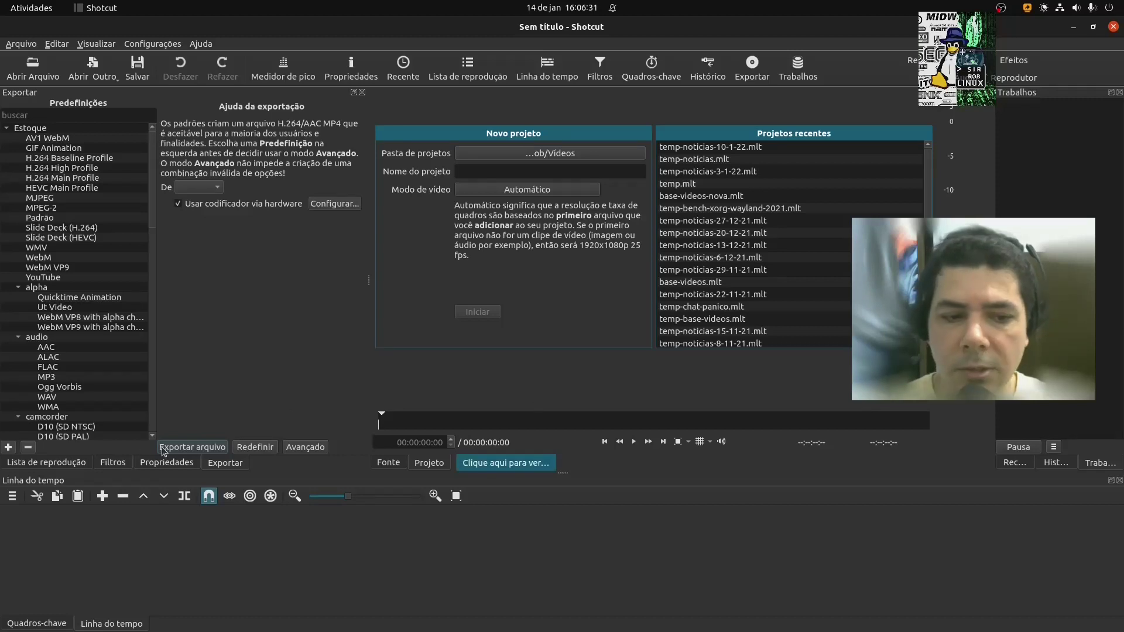
- Check Shotcut's advanced export codec list for the h264_amf and hevc_amf encoders, then close Shotcut
left_click(113, 462)
left_click(228, 467)
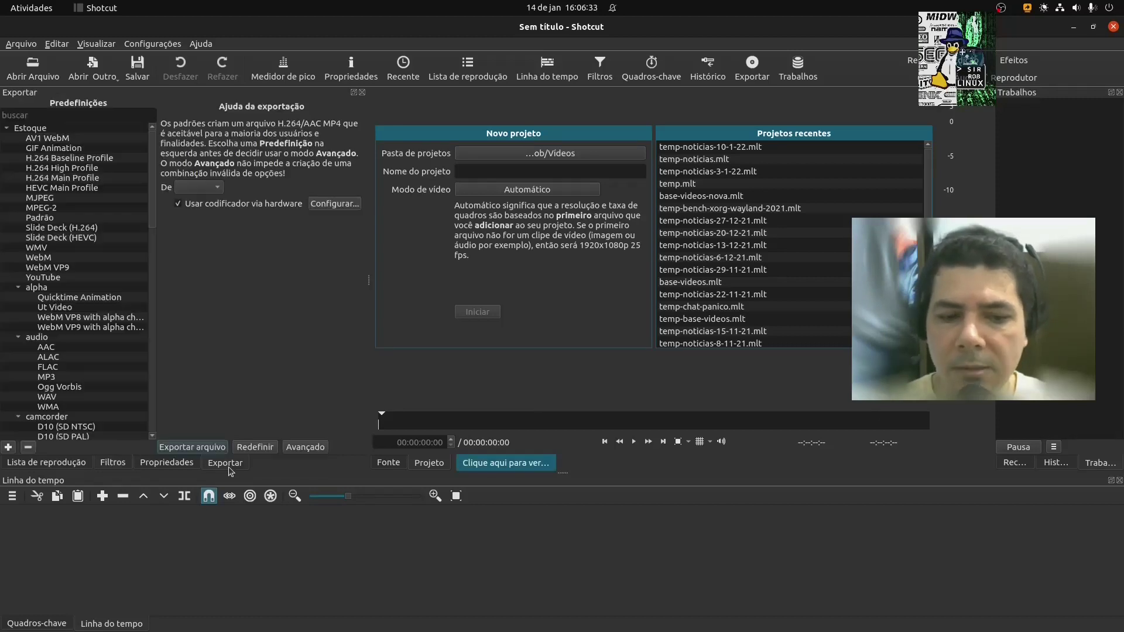
left_click(306, 448)
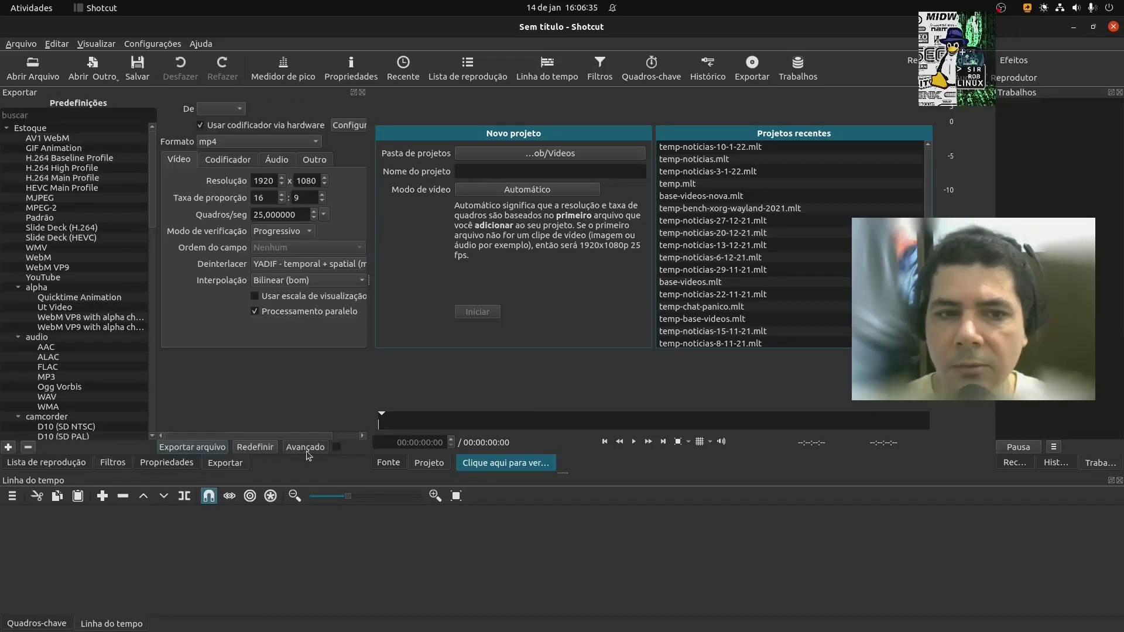
left_click(241, 161)
left_click(323, 182)
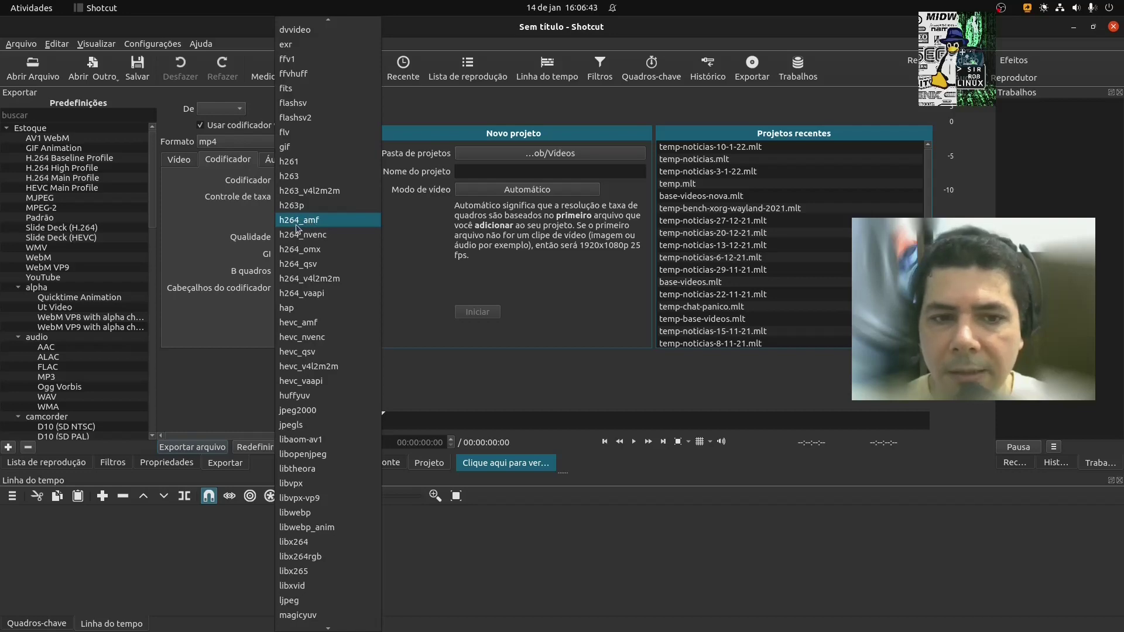
key("Escape")
left_click(1114, 28)
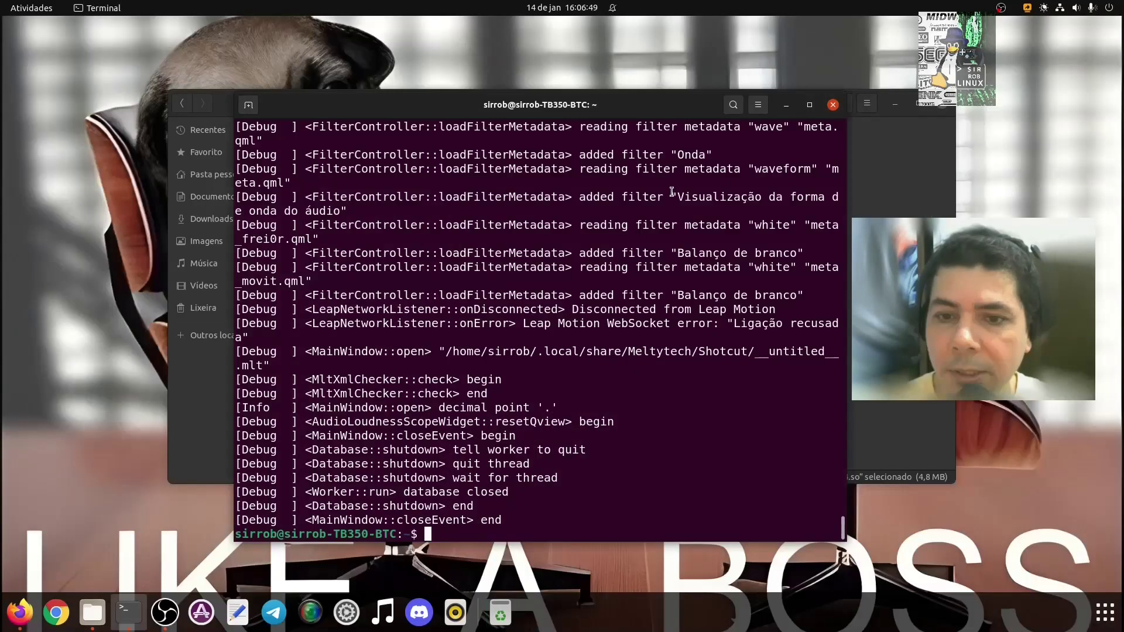
- Relaunch Shotcut with the previous terminal command and inspect the codec list in the advanced export settings
key("Up")
key("Return")
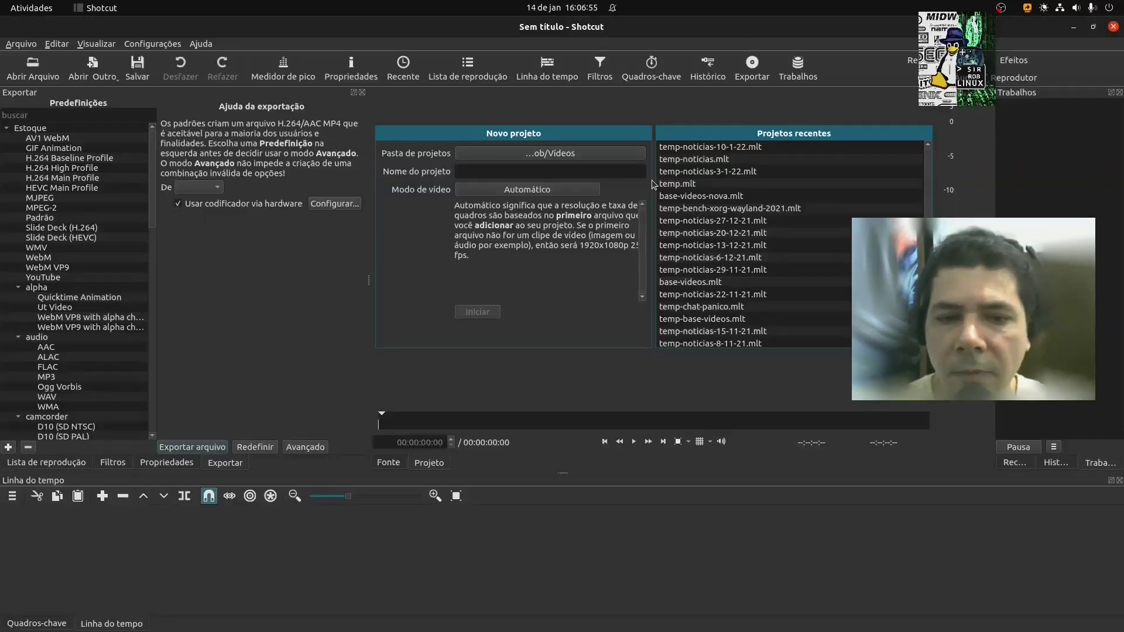
left_click(296, 449)
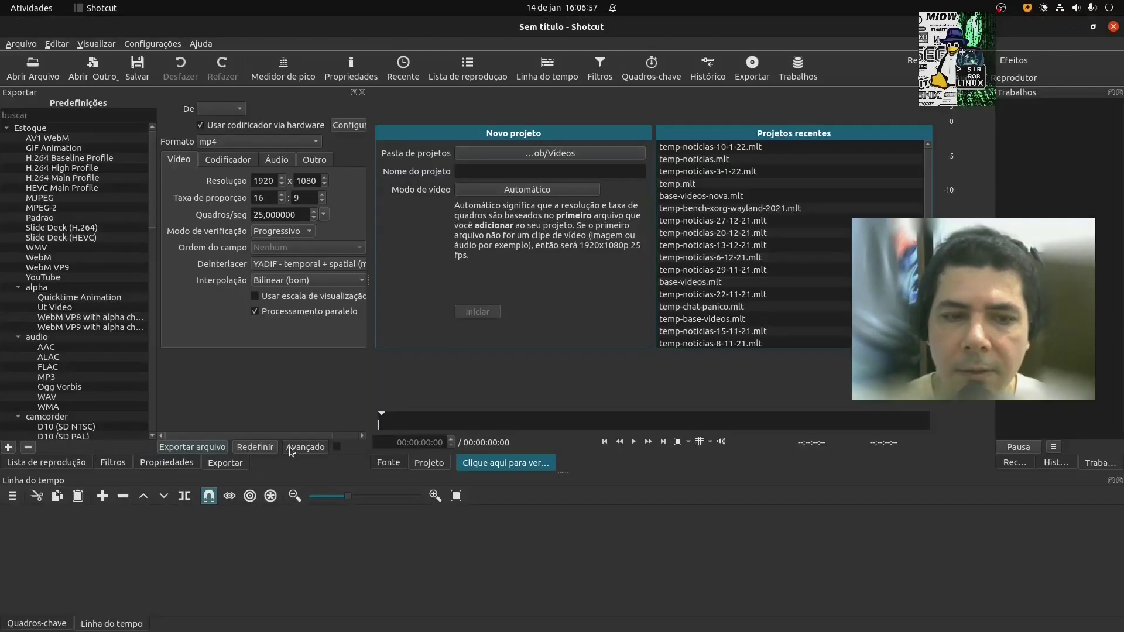
left_click(232, 162)
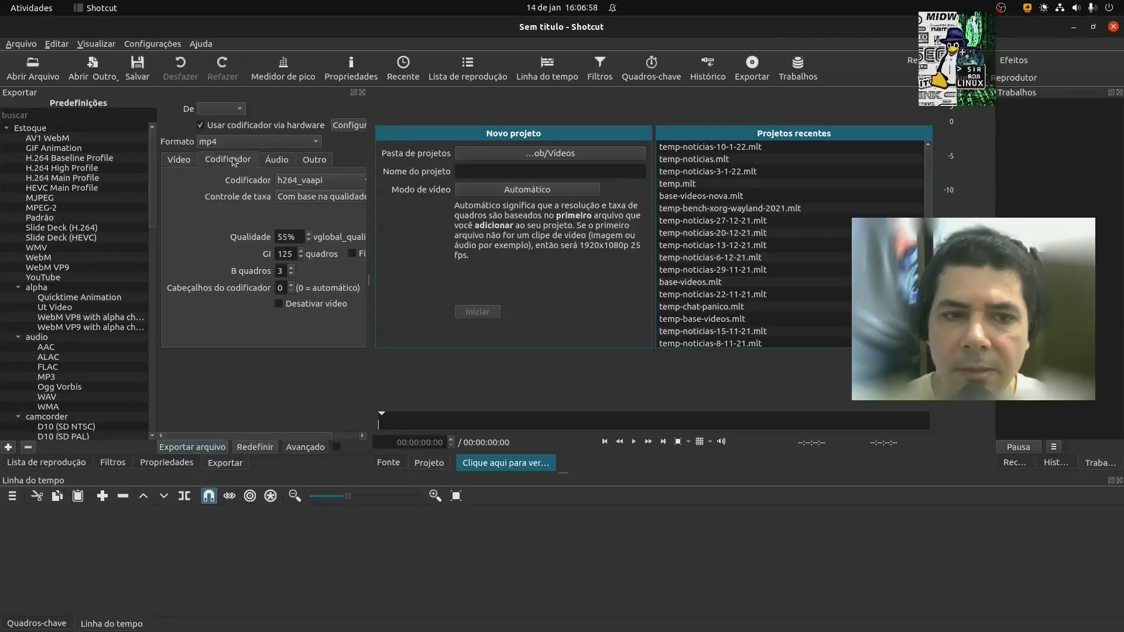
left_click(301, 182)
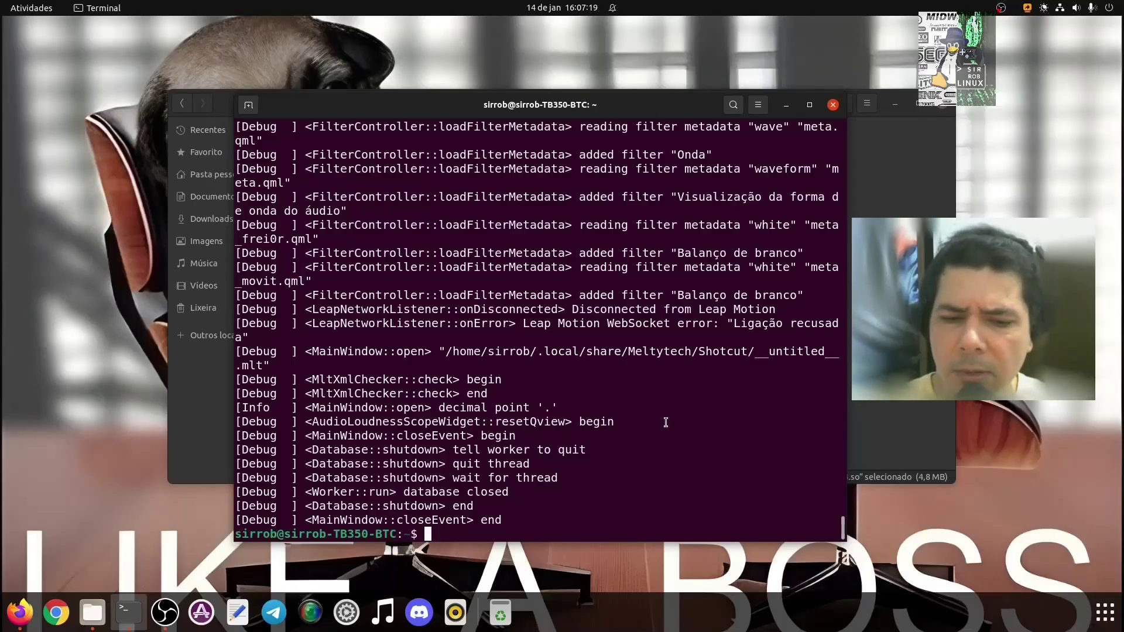
- Replace shotcut with obs at the end of the recalled command, run it, and allow a second OBS instance to start
key("Up")
key("BackSpace")
key("BackSpace")
key("BackSpace")
key("BackSpace")
key("BackSpace")
key("BackSpace")
key("BackSpace")
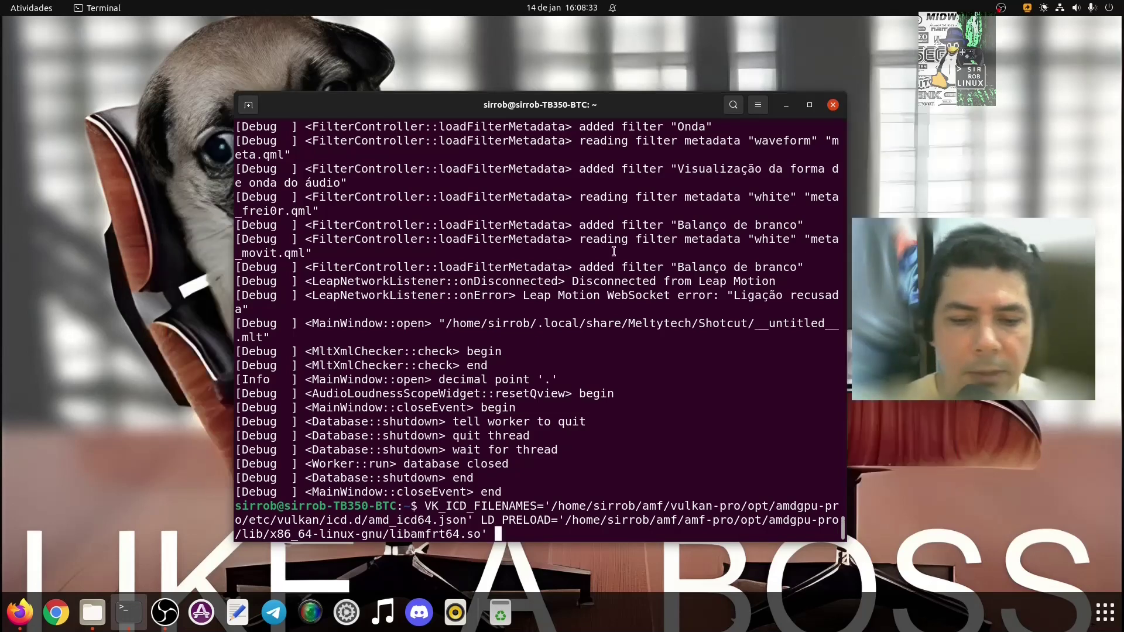
type("obs")
key("Return")
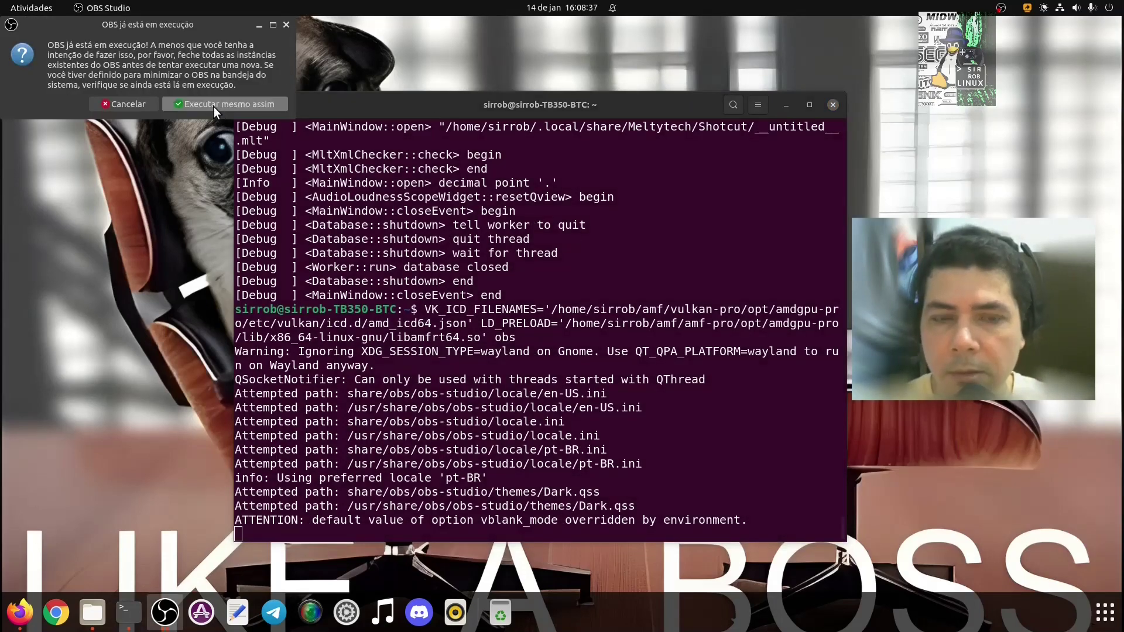
left_click(213, 107)
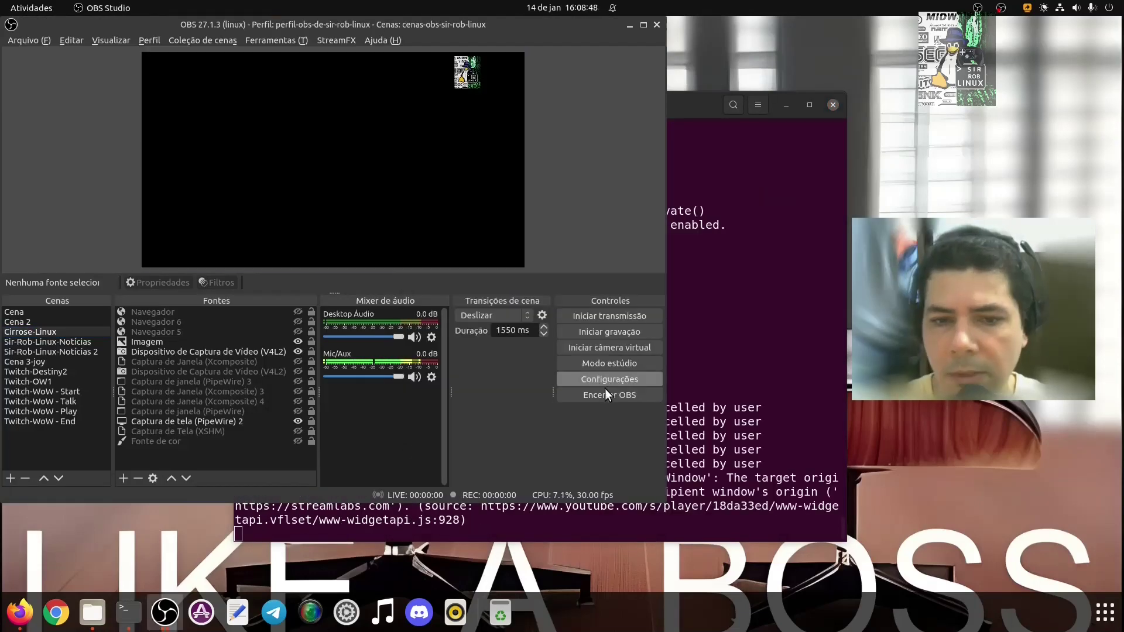
- Examine the encoders offered for recording in the OBS output settings
left_click(605, 386)
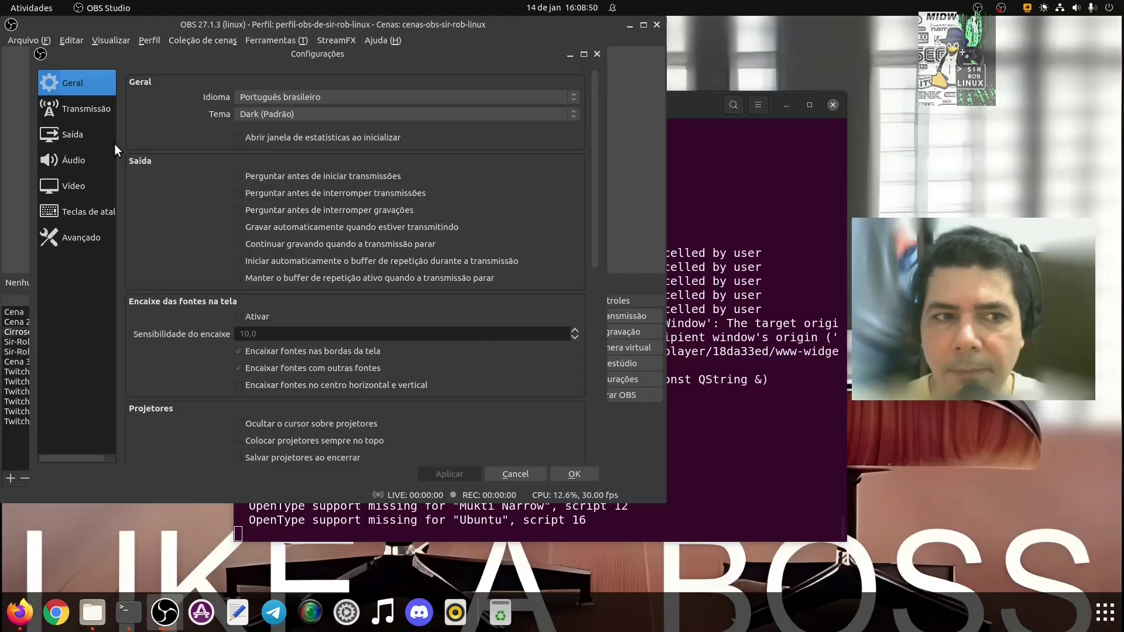
left_click(87, 136)
left_click(198, 110)
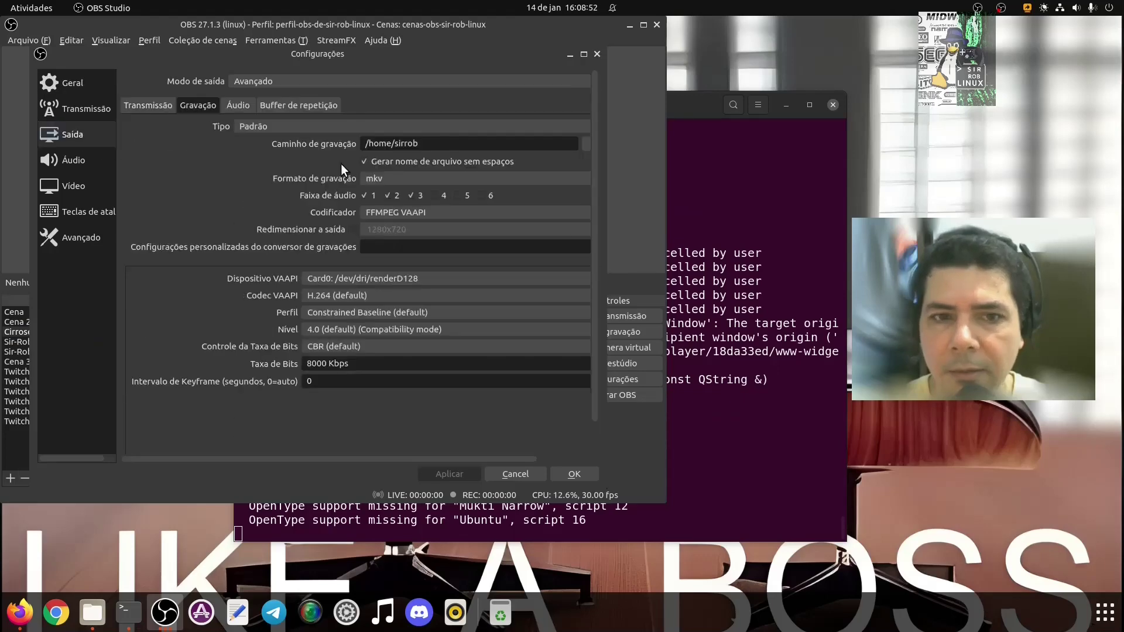
left_click(424, 211)
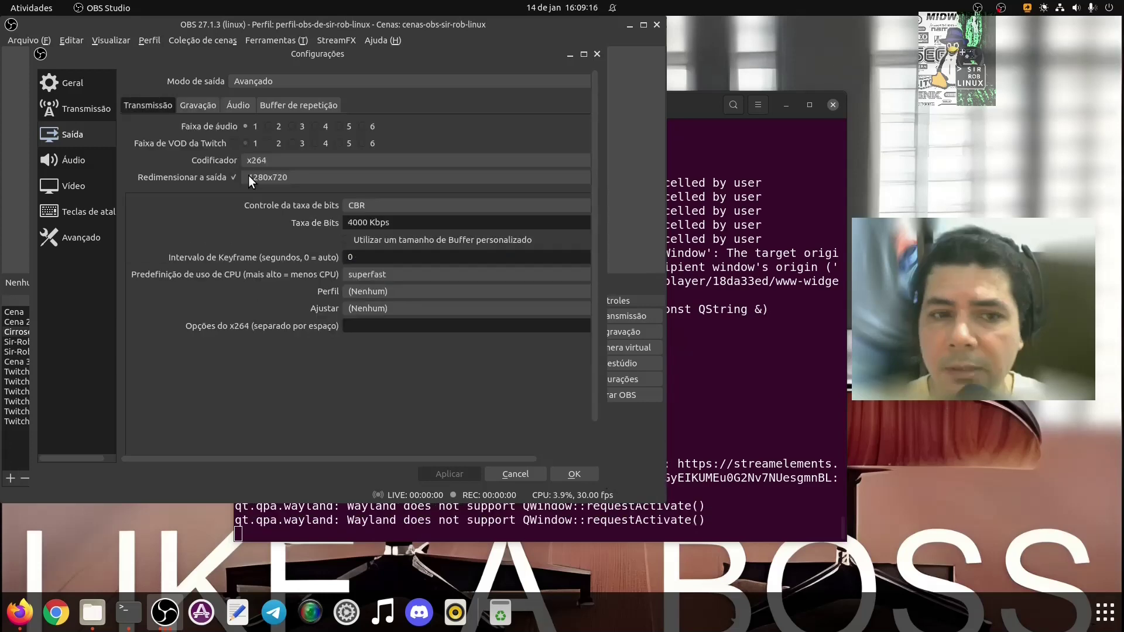
- Check the streaming encoder list in OBS for AMD AMF H.264/AVC (via FFmpeg) and compare it with the recording settings
left_click(345, 160)
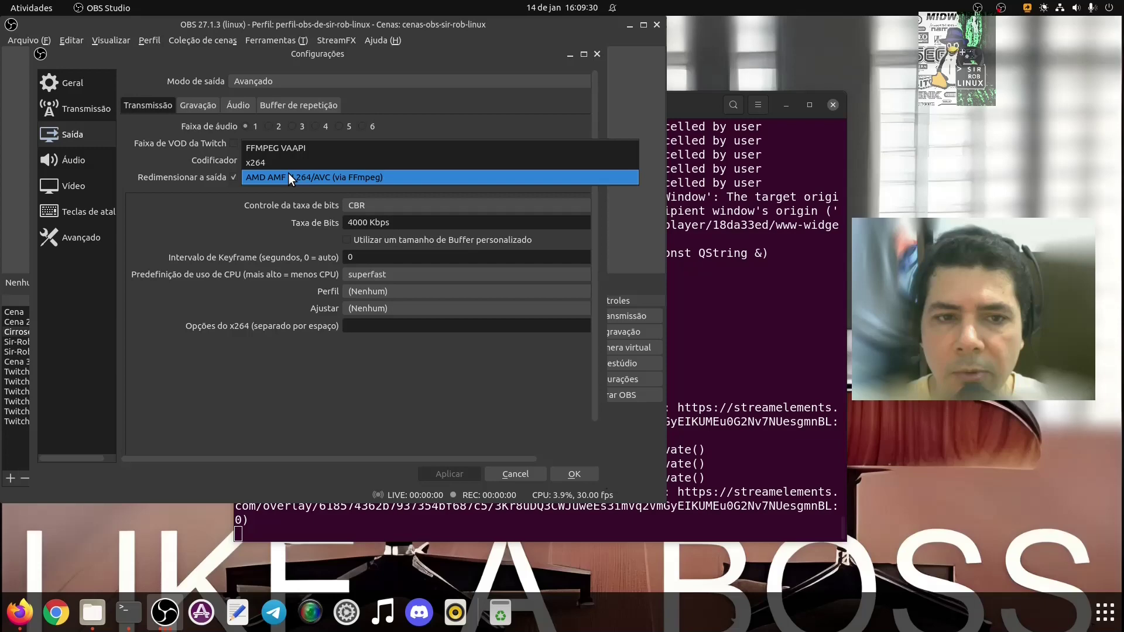
left_click(206, 108)
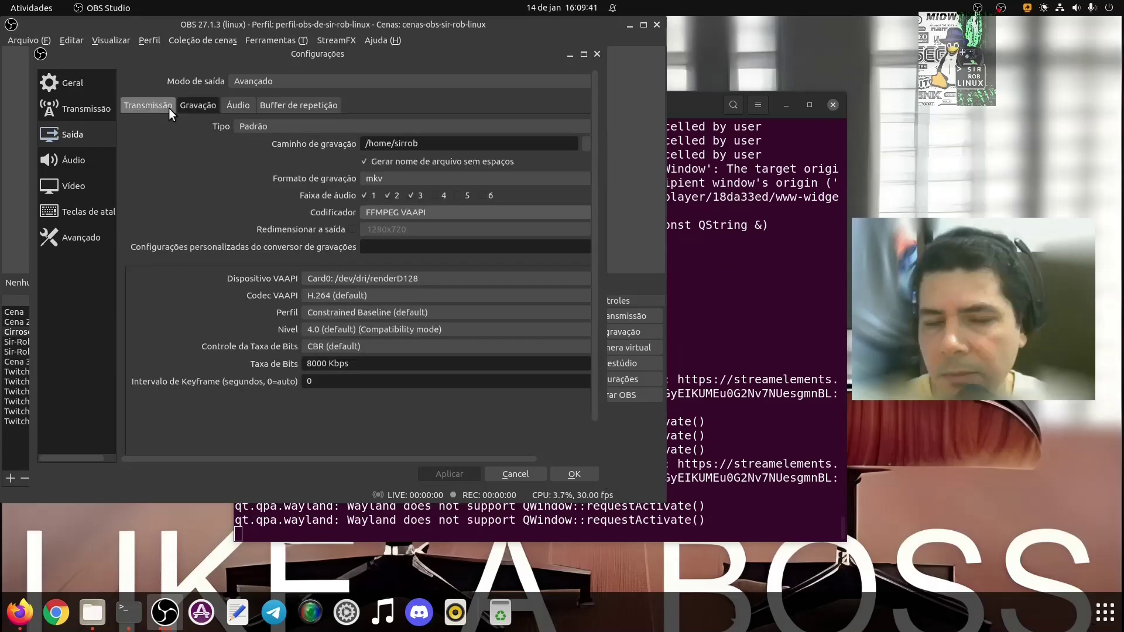
left_click(168, 108)
left_click(380, 157)
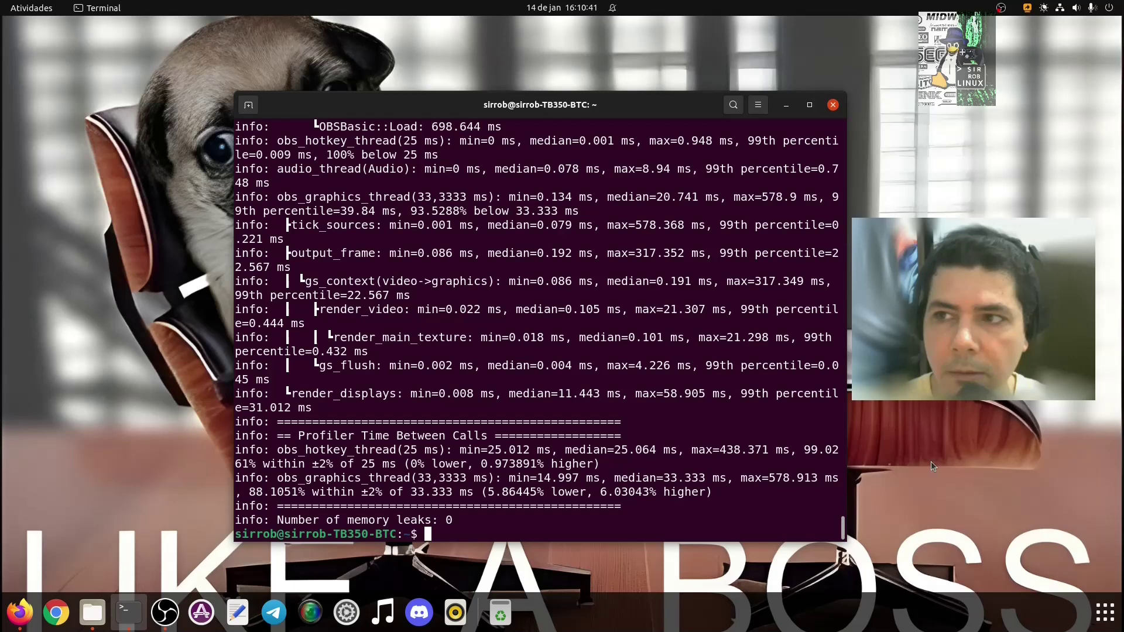
- Enter the VK_ICD_FILENAMES and LD_PRELOAD command for amd_icd64.json and libamfrt64.so without a program name, then minimize the terminal
type("VK_ICD_FILENAMES='/home/sirrob/amf/vulkan-pro/opt/amdgpu-pro/etc/vulkan/icd.d/amd_icd64.json' LD_PRELOAD='/home/sirrob/amf/amf-pro/opt/amdgpu-pro/lib/x86_64-linux-gnu/libamfrt64.so'")
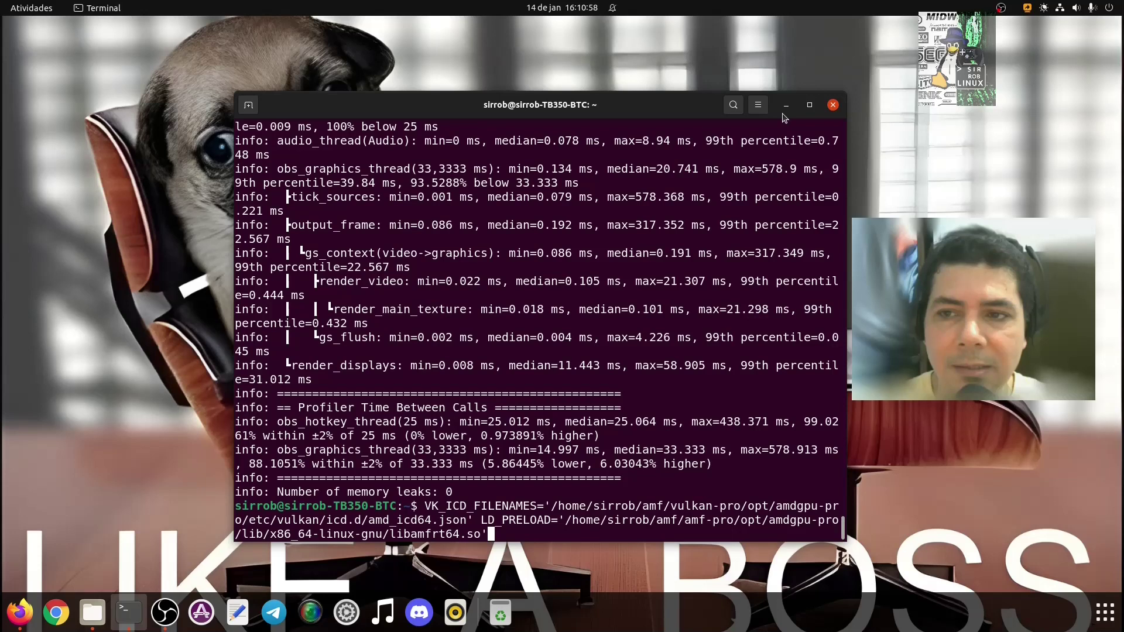
left_click(786, 106)
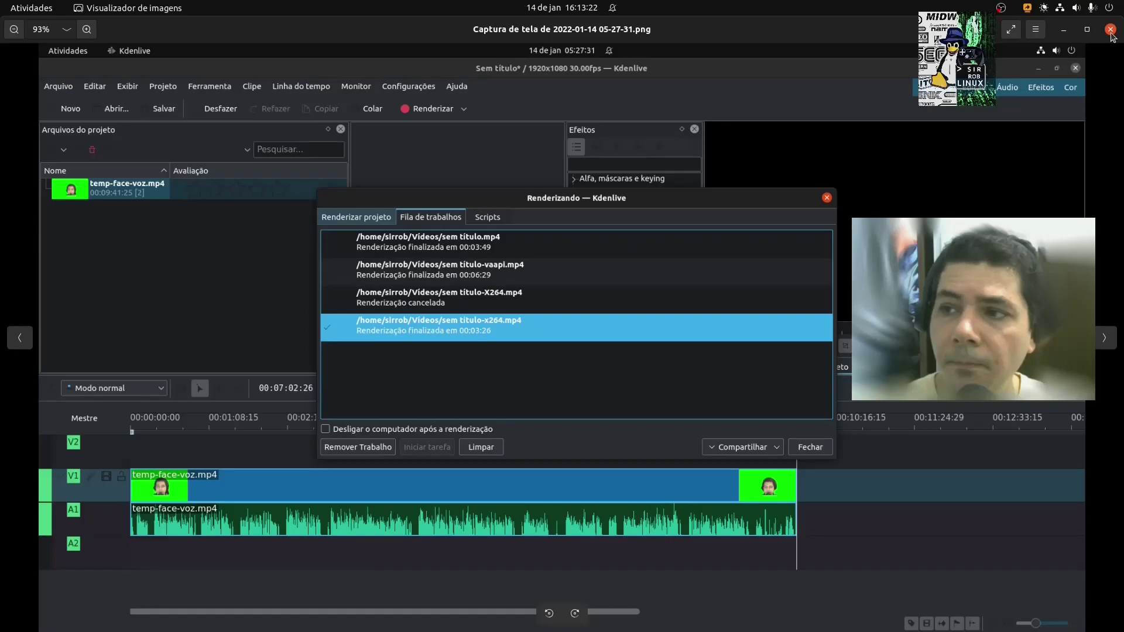
left_click(1110, 30)
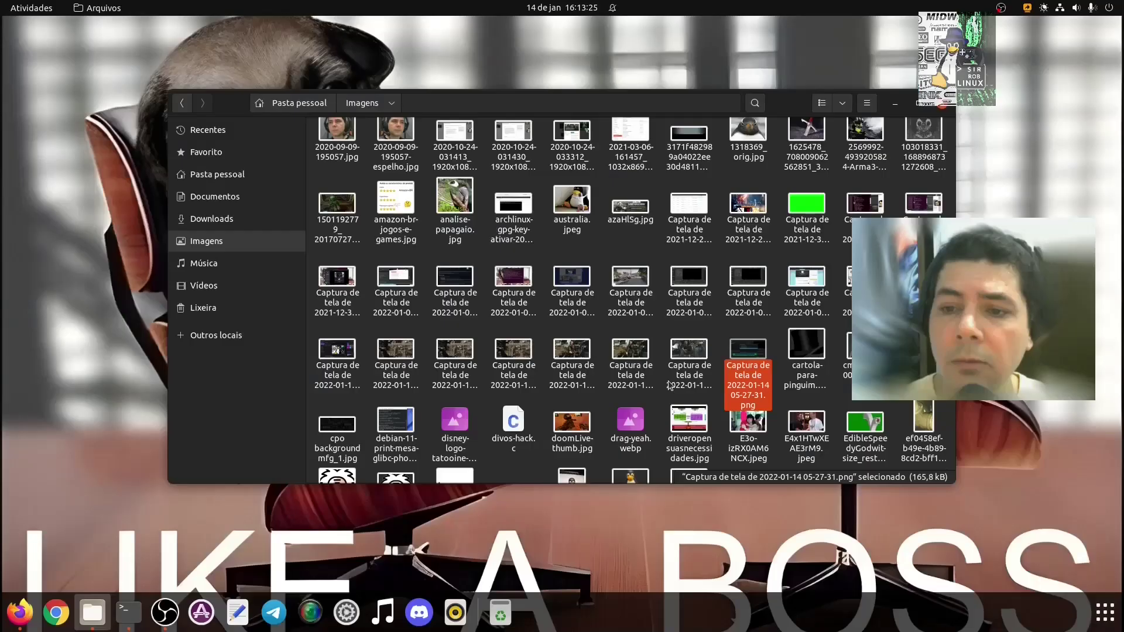
double_click(571, 309)
key("F11")
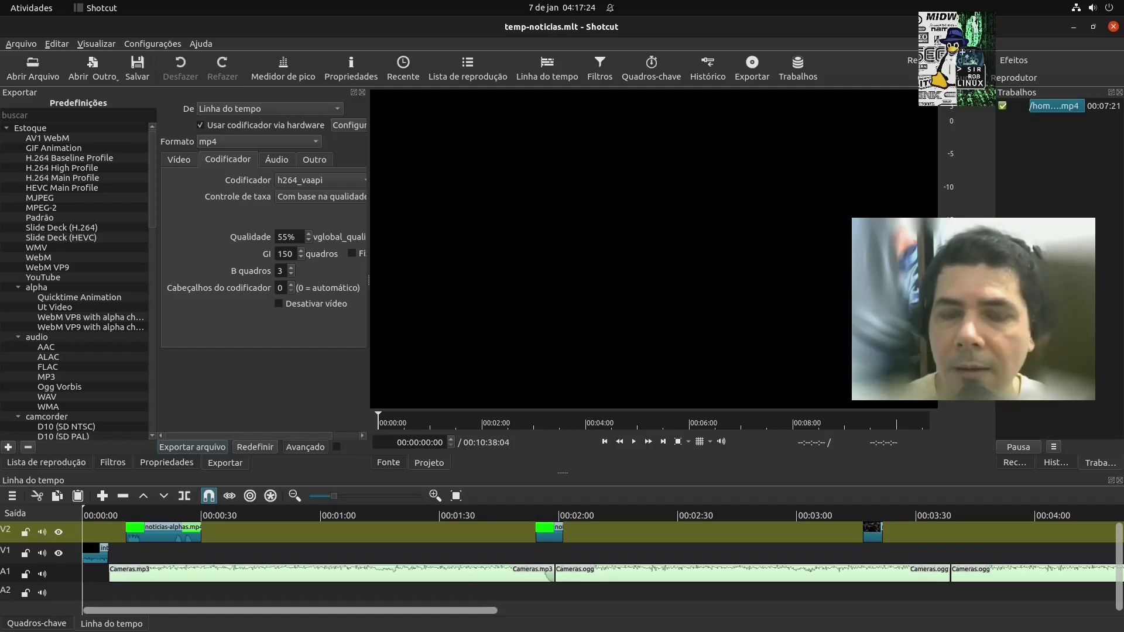
key("Escape")
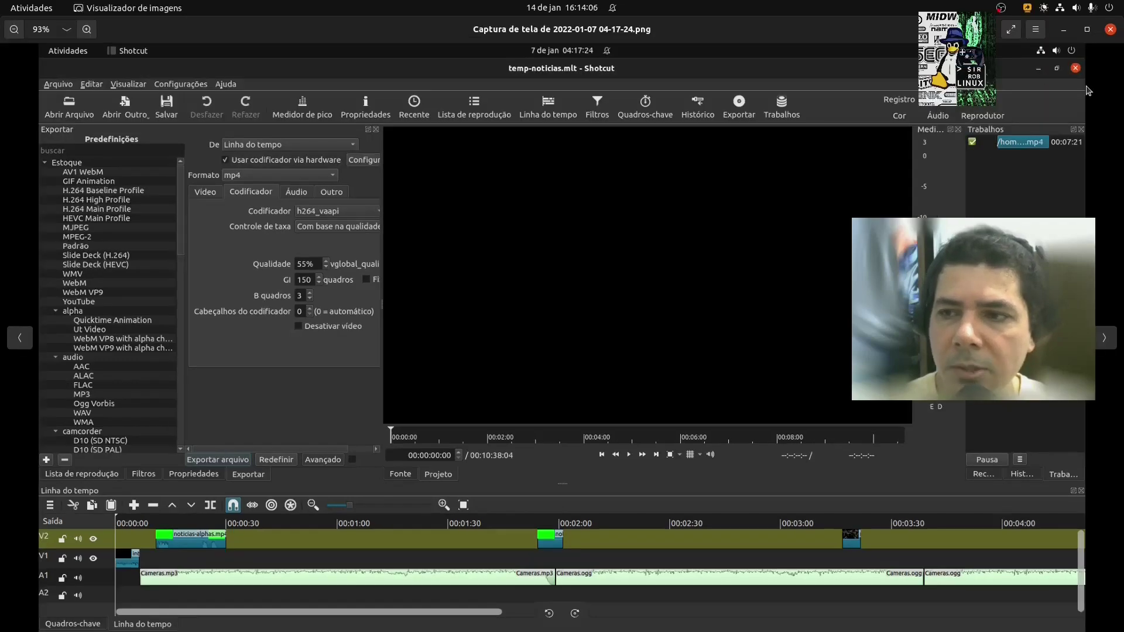
left_click(1110, 29)
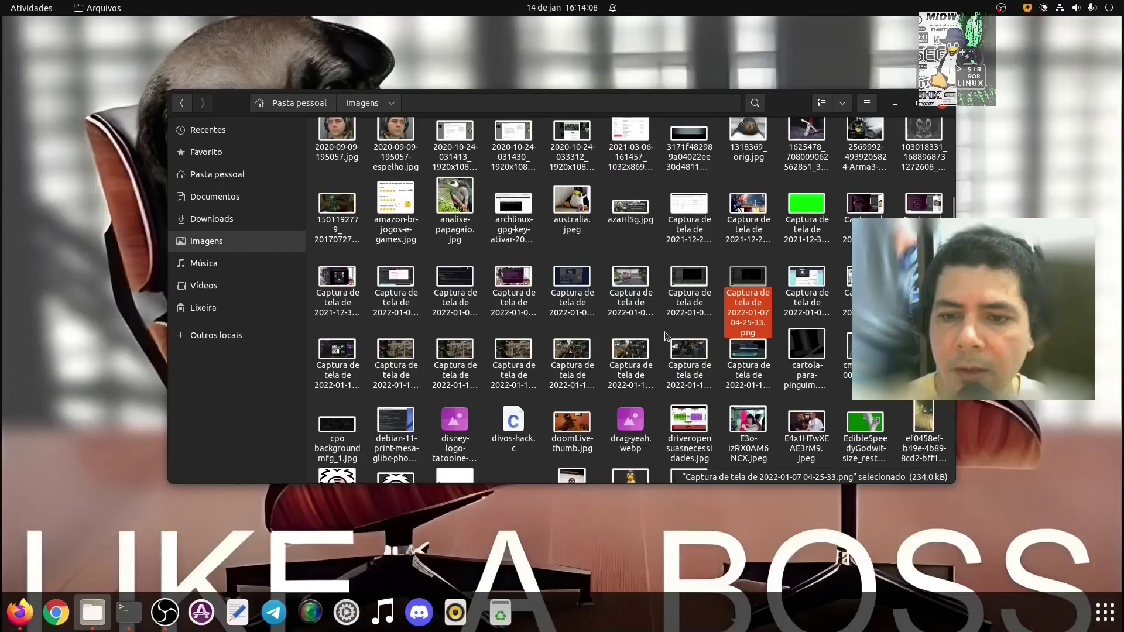
left_click(657, 338)
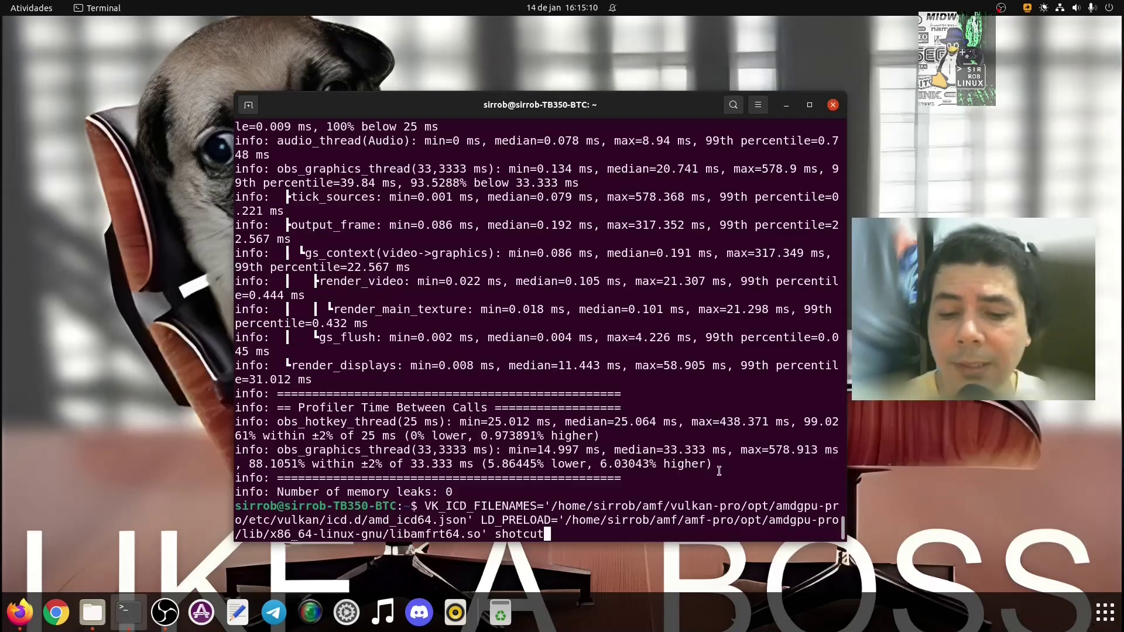
- Highlight the complete shotcut launch command in the terminal for review, then minimize the window
left_click_drag(550, 534, 433, 507)
left_click_drag(433, 507, 424, 506)
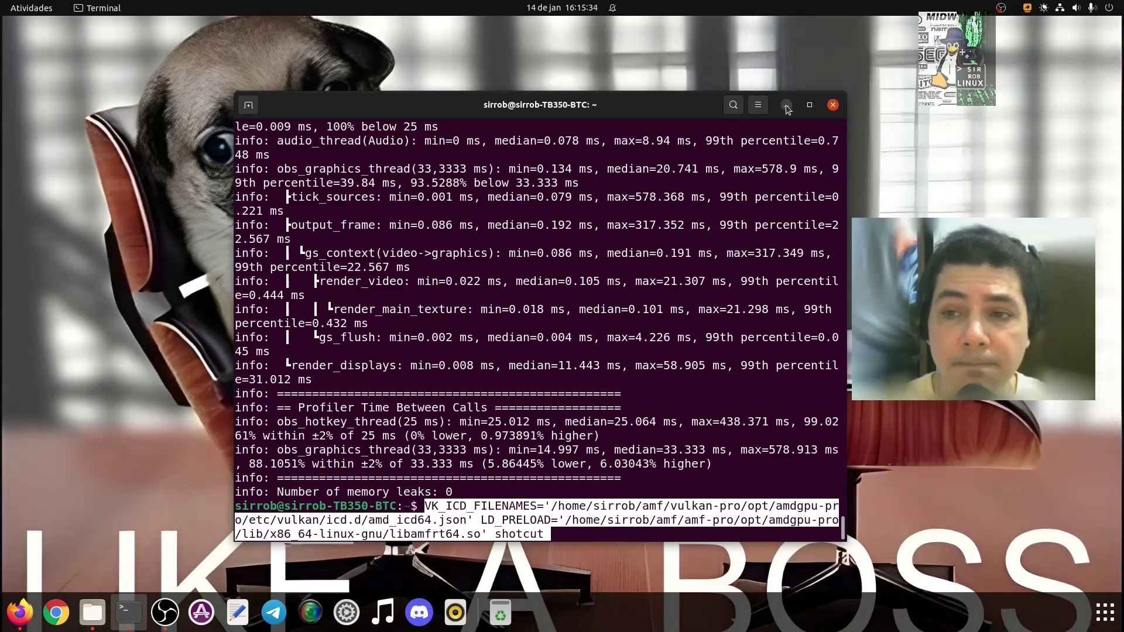
left_click(786, 106)
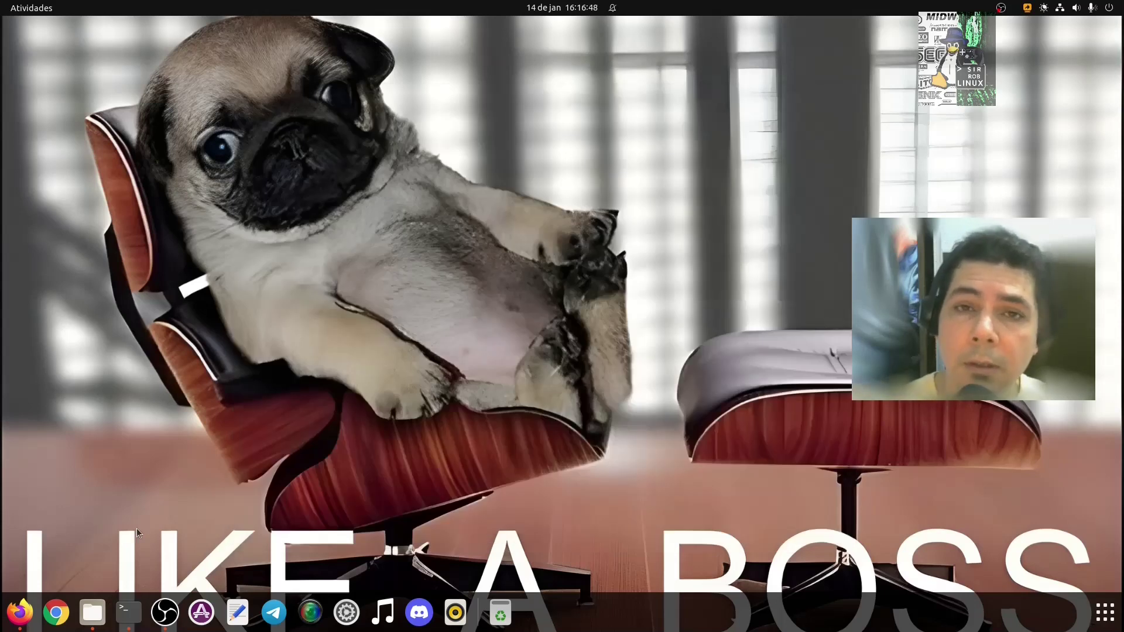